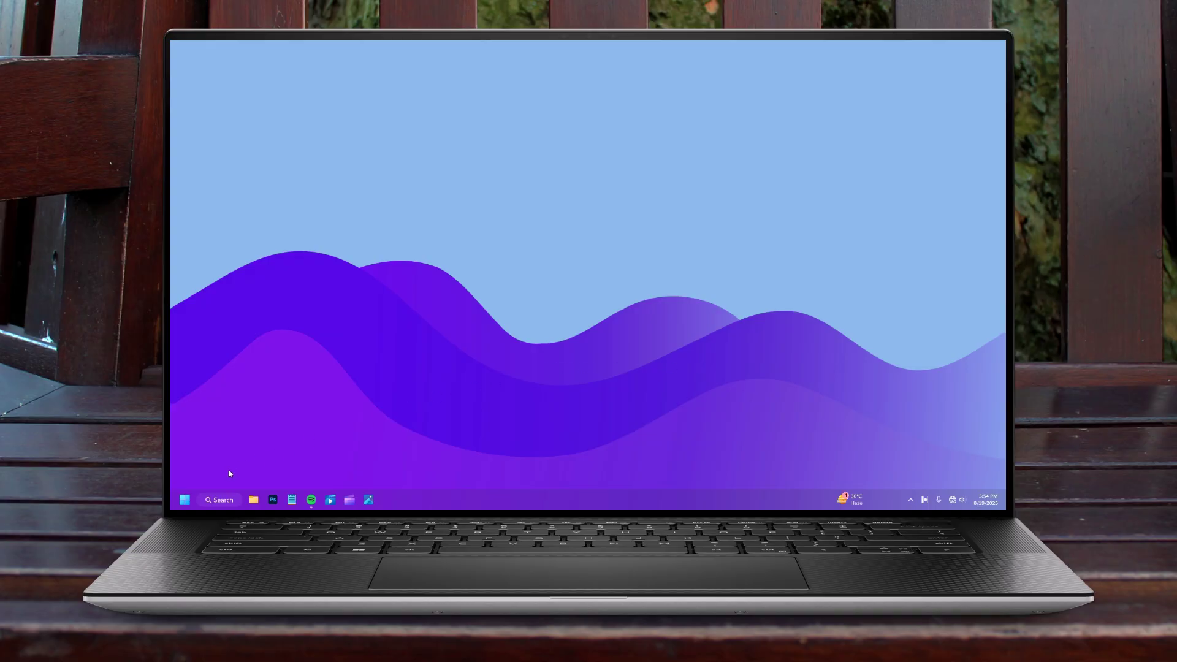
- Look over the translucent styling of the Start menu, its full app list, the search panel and a File Explorer window
click(185, 500)
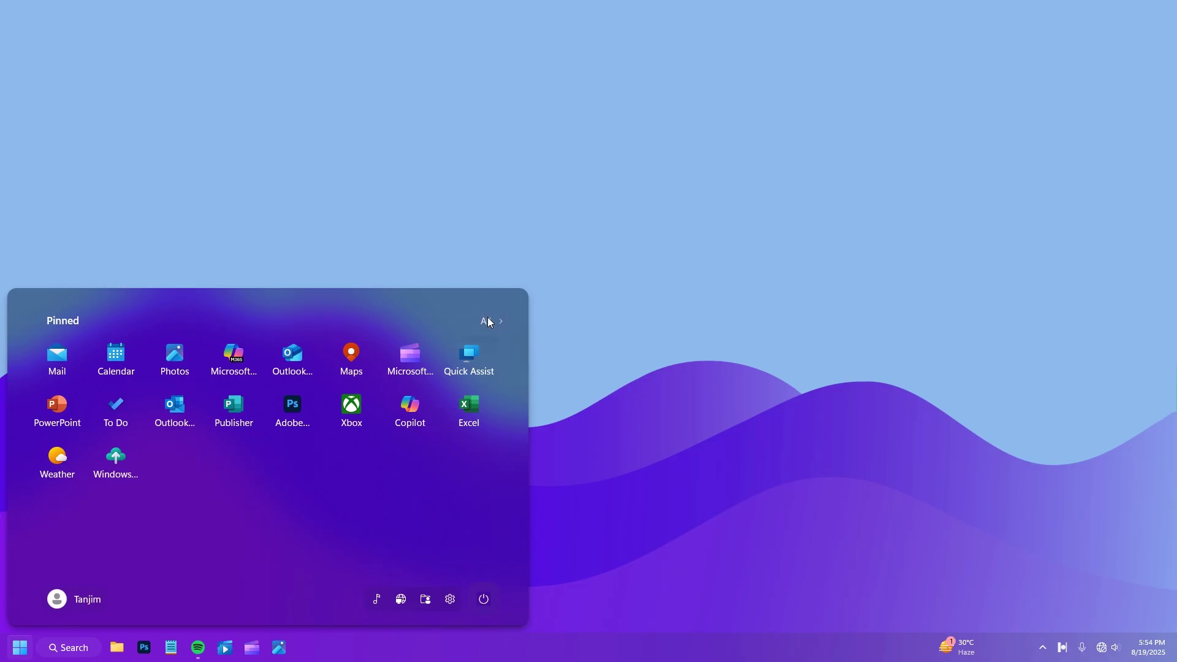
click(488, 319)
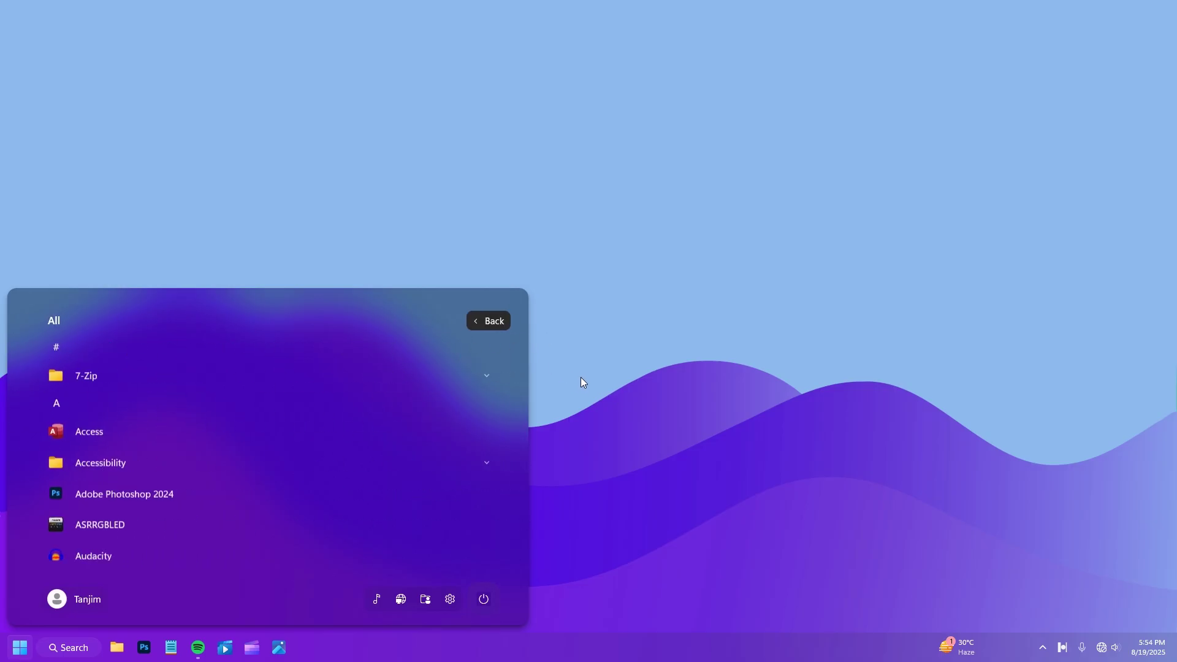
click(482, 320)
click(580, 452)
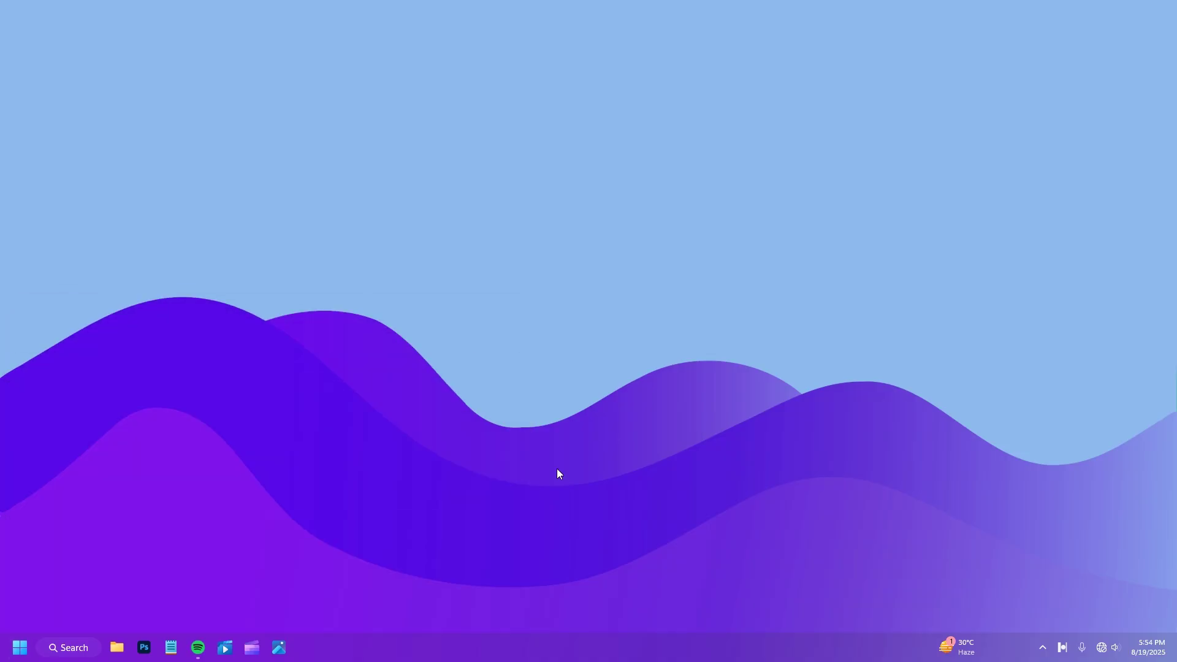
click(83, 640)
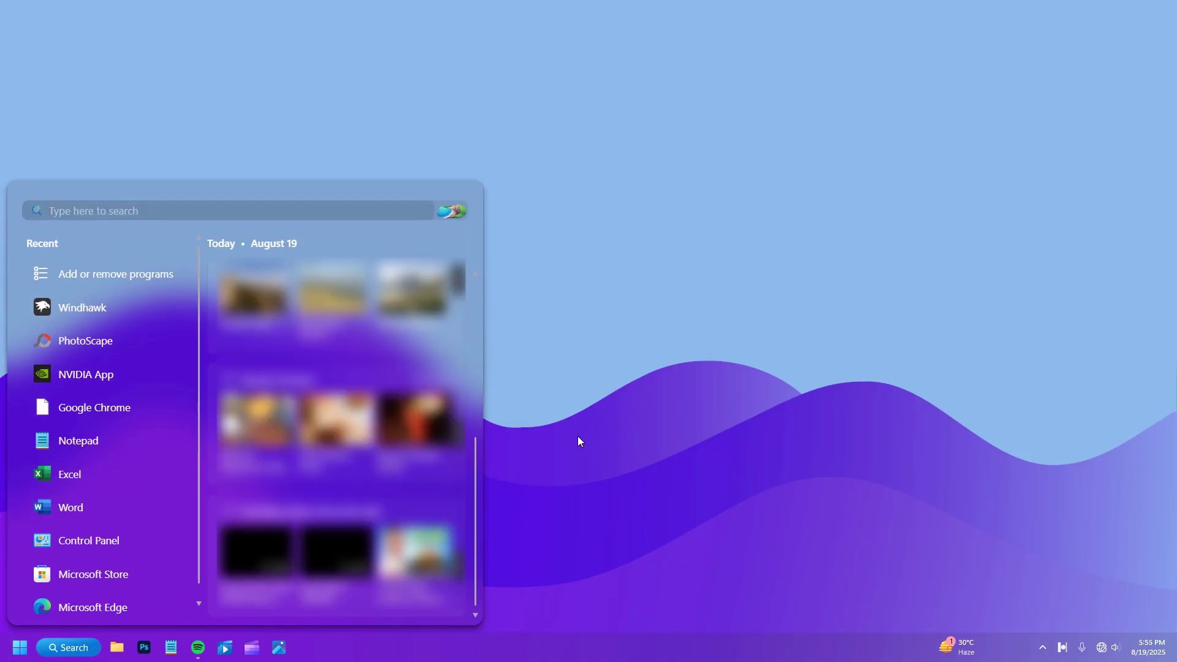
click(583, 420)
click(117, 648)
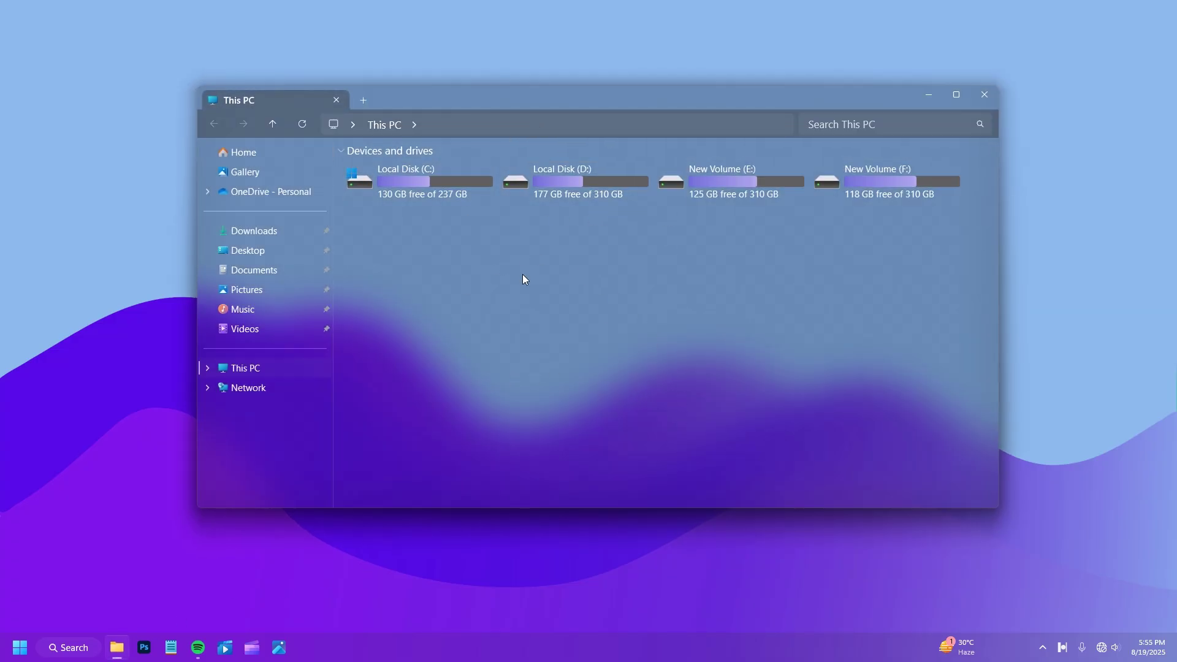
click(981, 92)
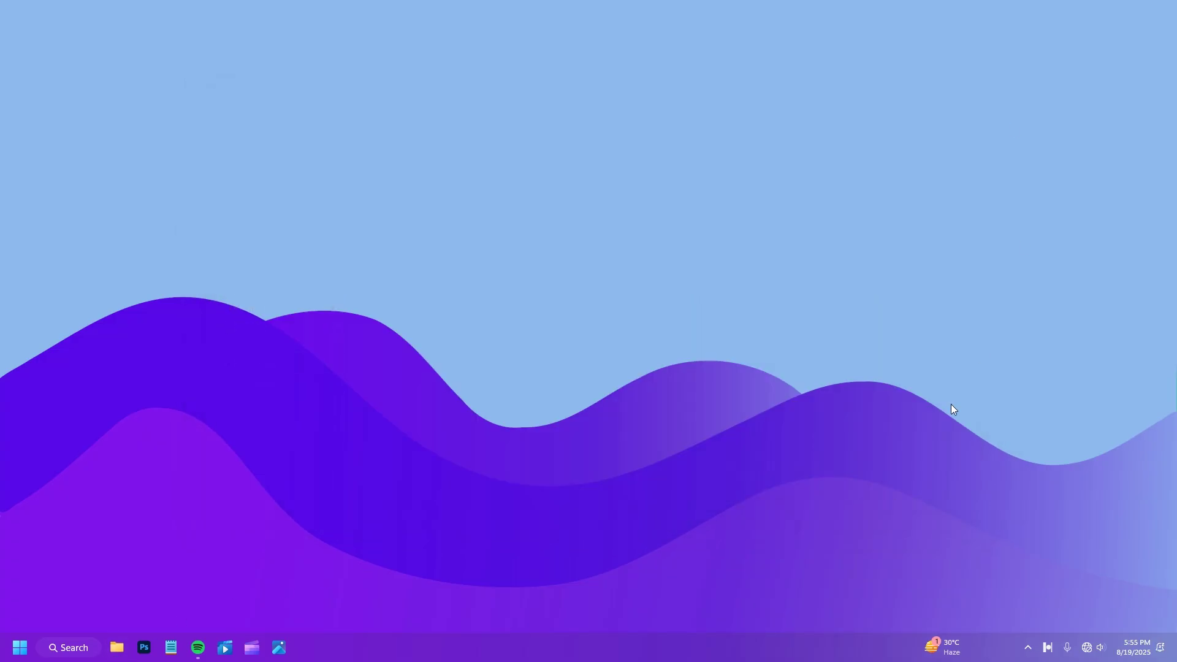
- Examine the translucent quick settings panel and the notification center with its calendar expanded
click(1101, 647)
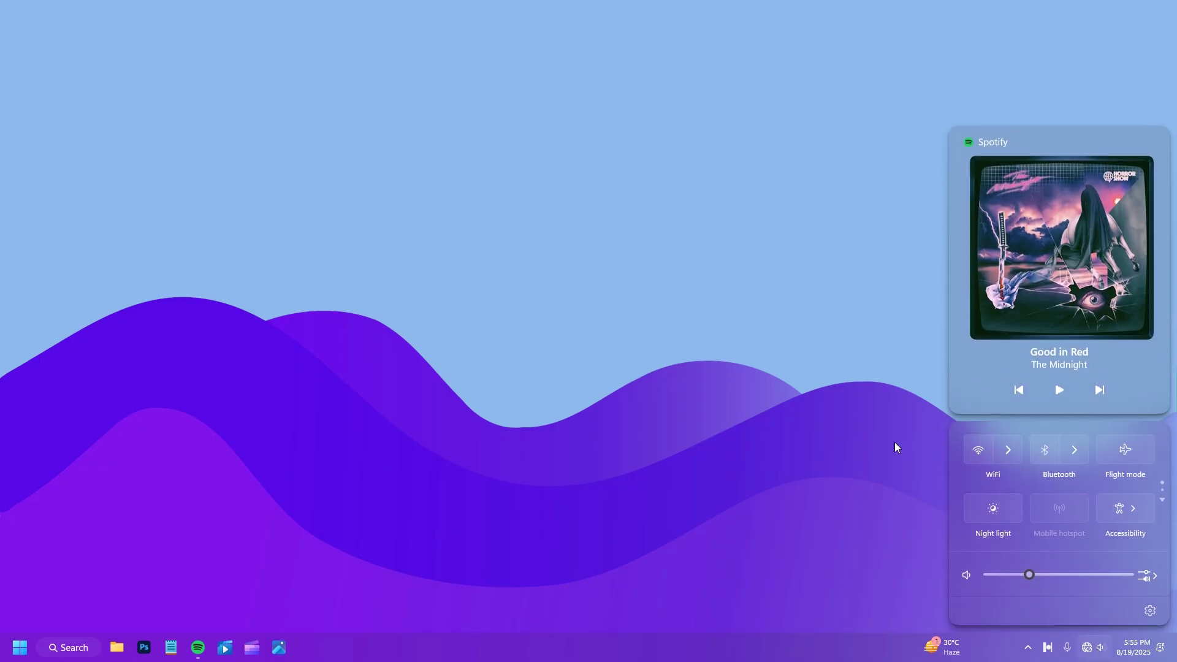
click(814, 290)
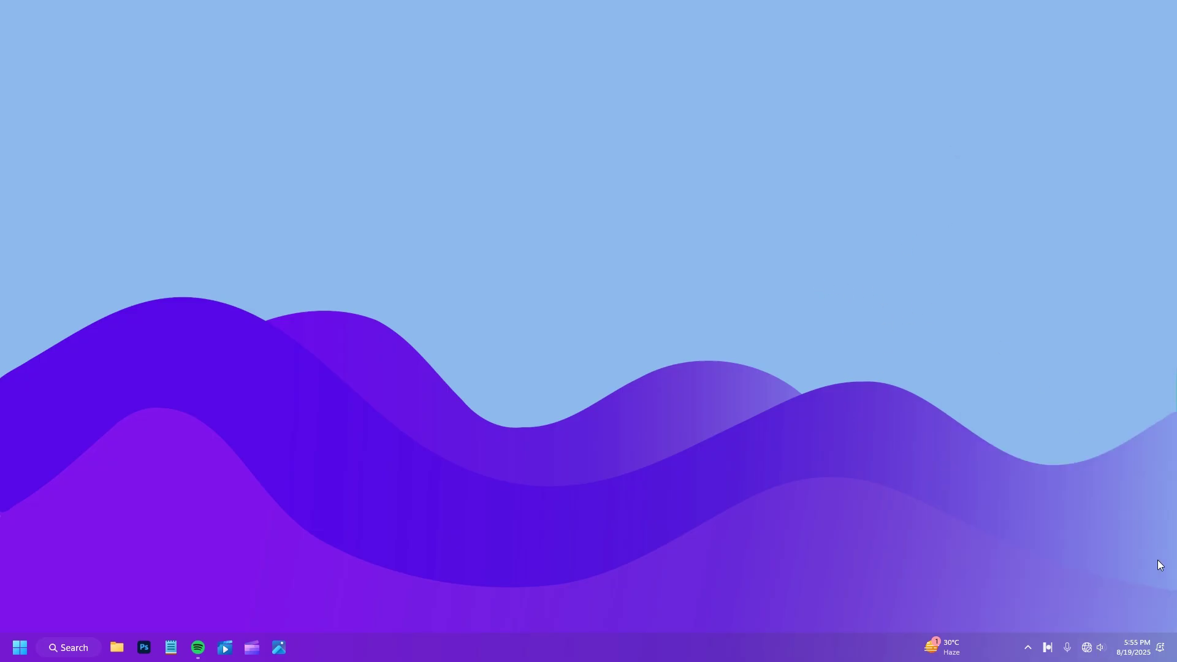
click(1145, 653)
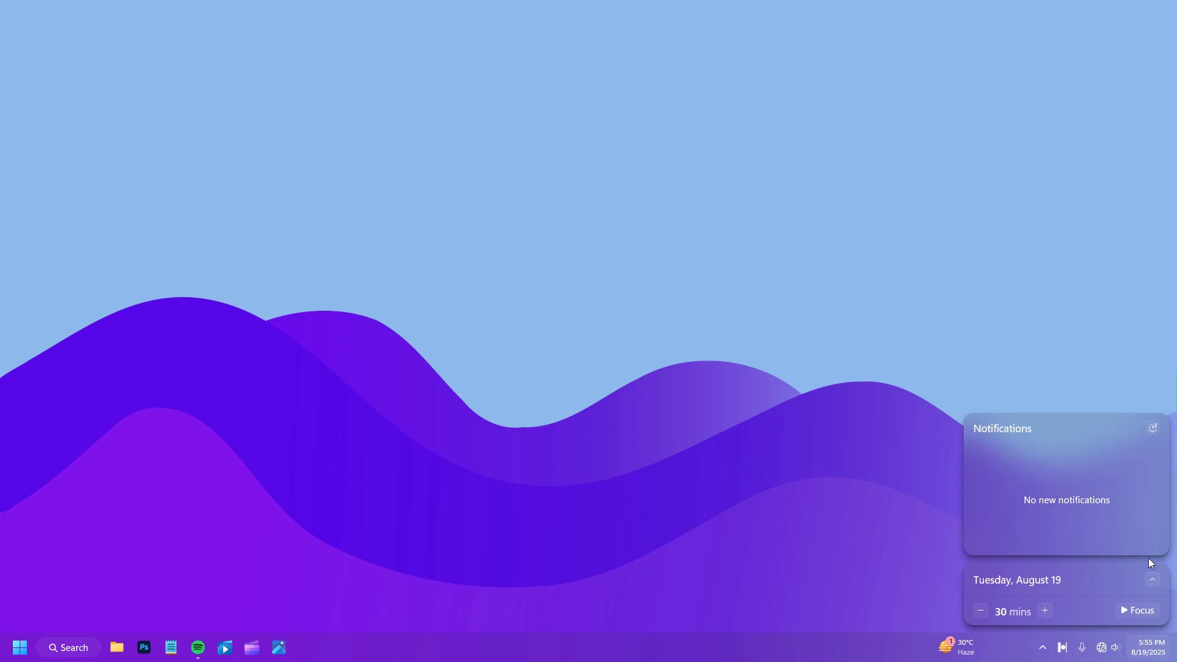
click(1151, 581)
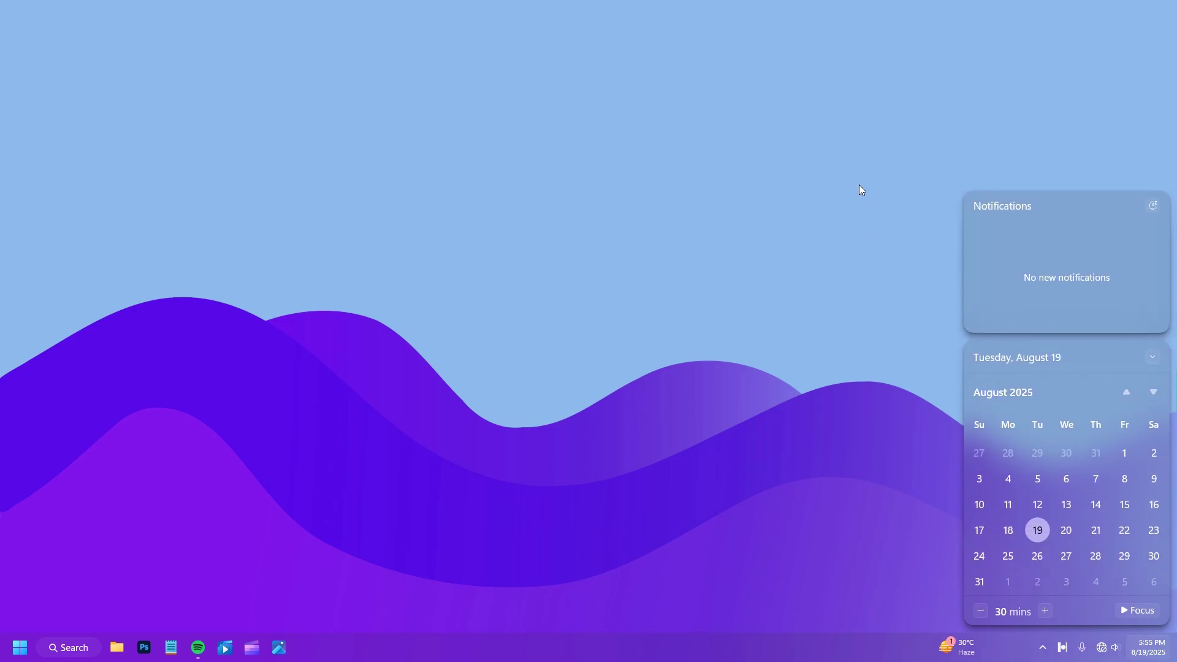
key(super)
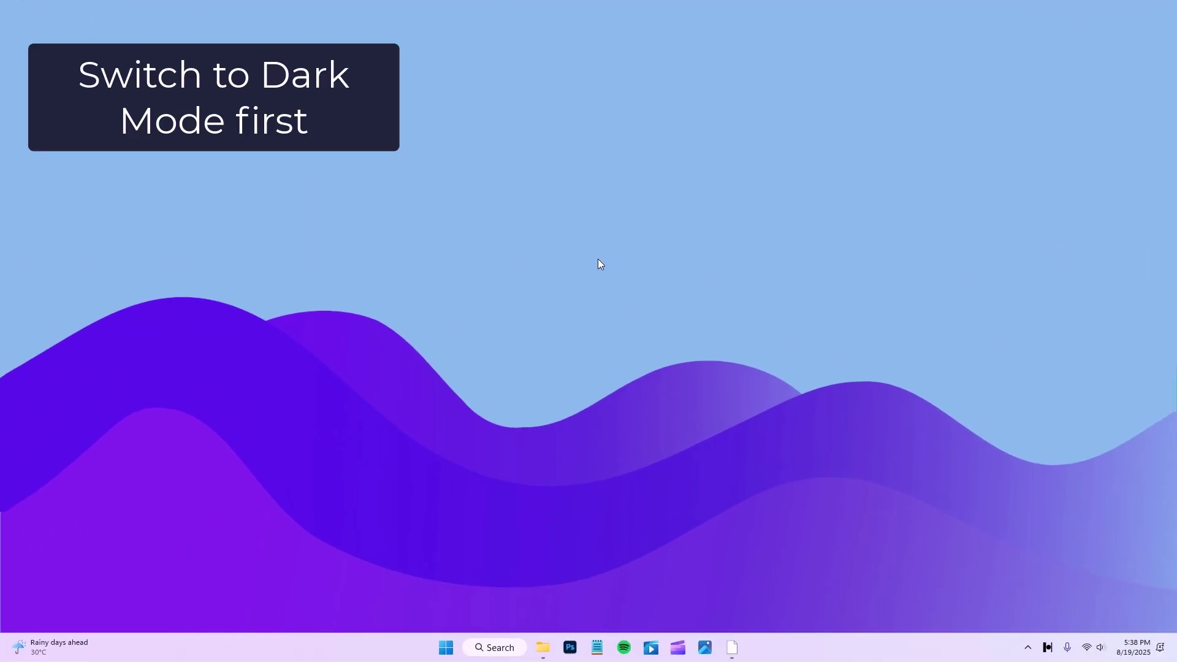
- Switch the Windows colour mode to Dark in the personalisation settings and close Settings
right_click(599, 264)
click(667, 397)
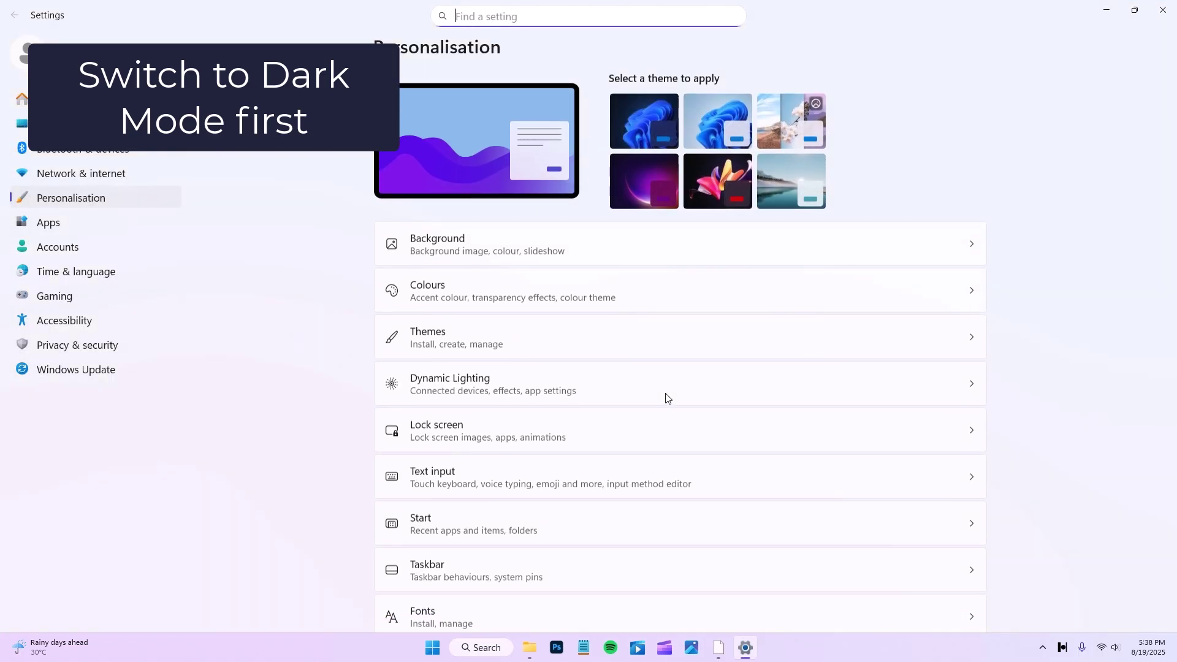
click(723, 296)
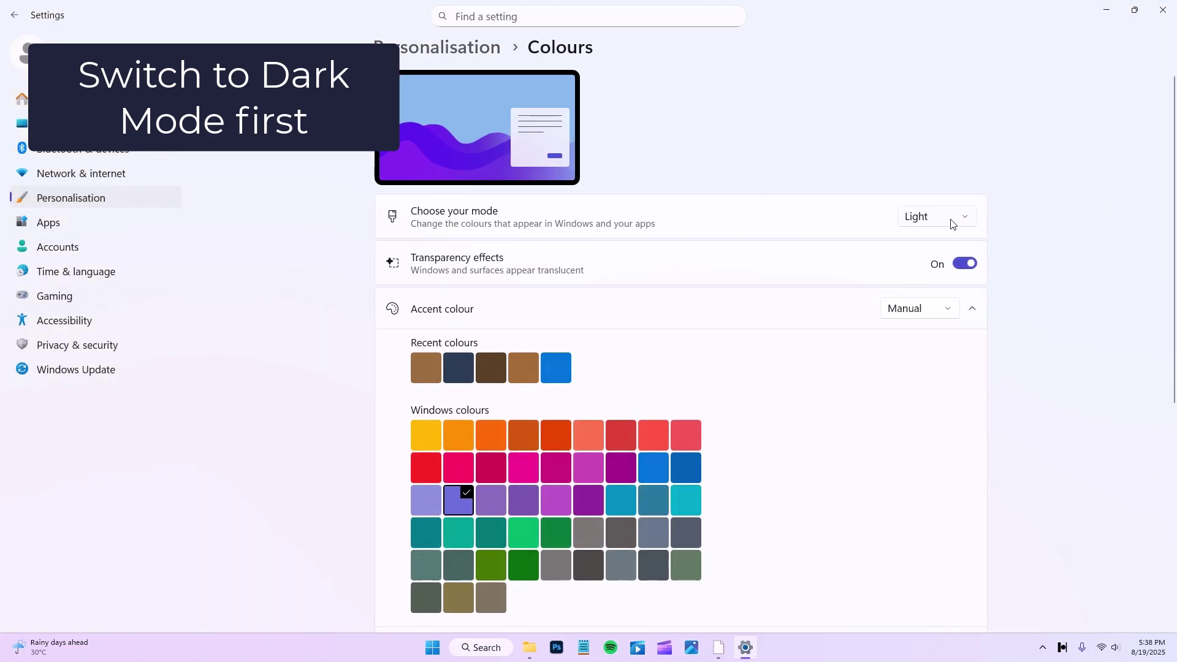
click(953, 224)
click(948, 238)
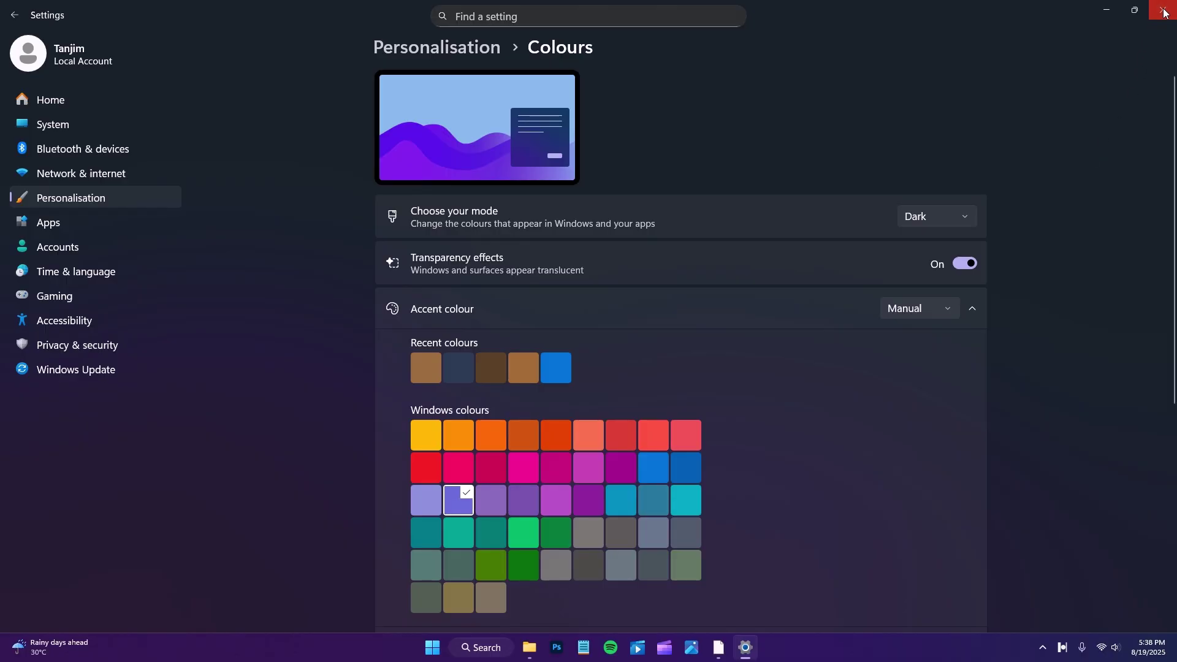
click(1164, 11)
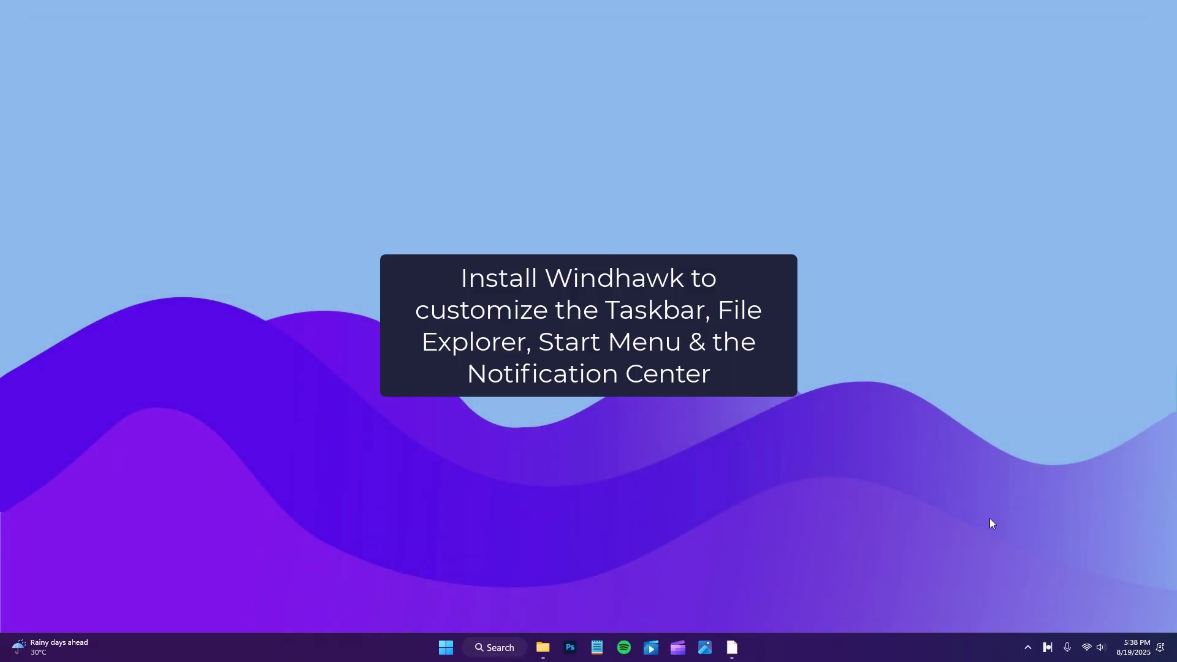
- Get the Windhawk installer from windhawk.net, run windhawk_setup.exe and close the browser
click(732, 647)
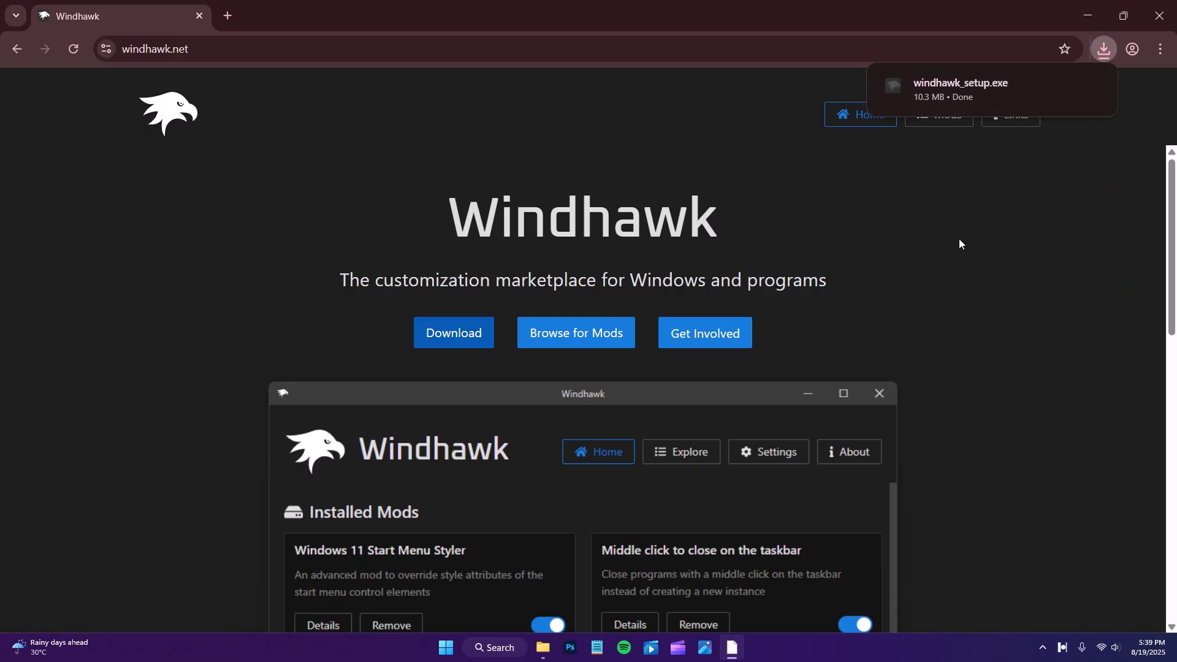
click(959, 81)
click(1160, 16)
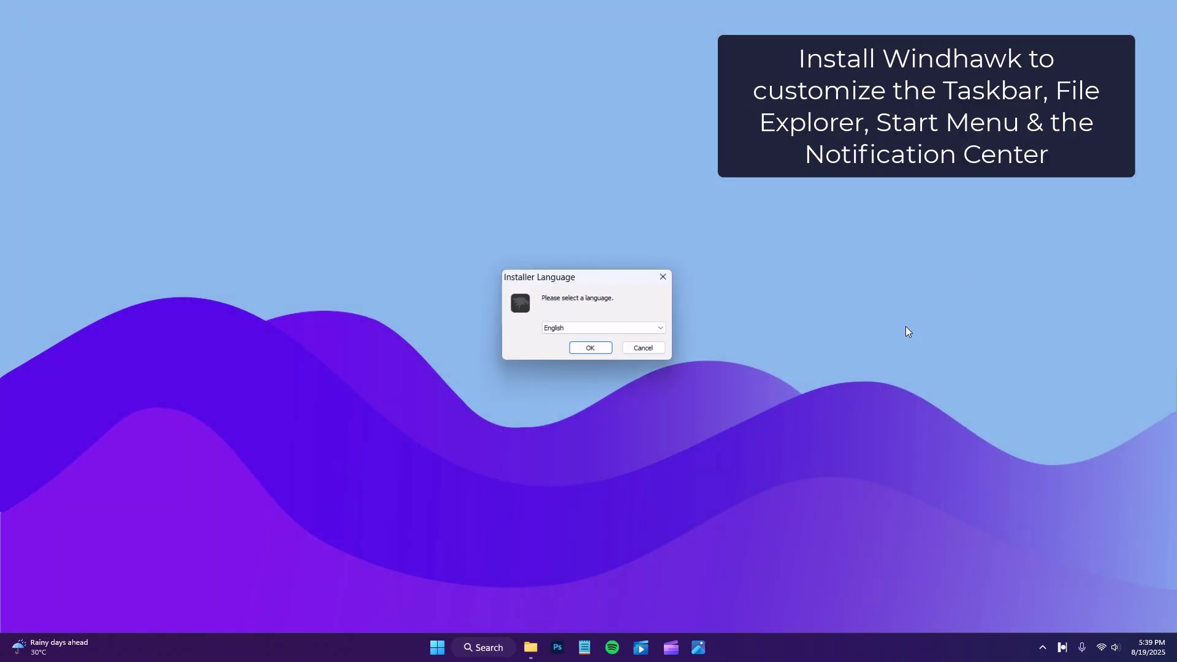
- Install Windhawk in English to C:\Program Files\Windhawk, allowing the system changes, and finish the setup
click(589, 347)
click(654, 421)
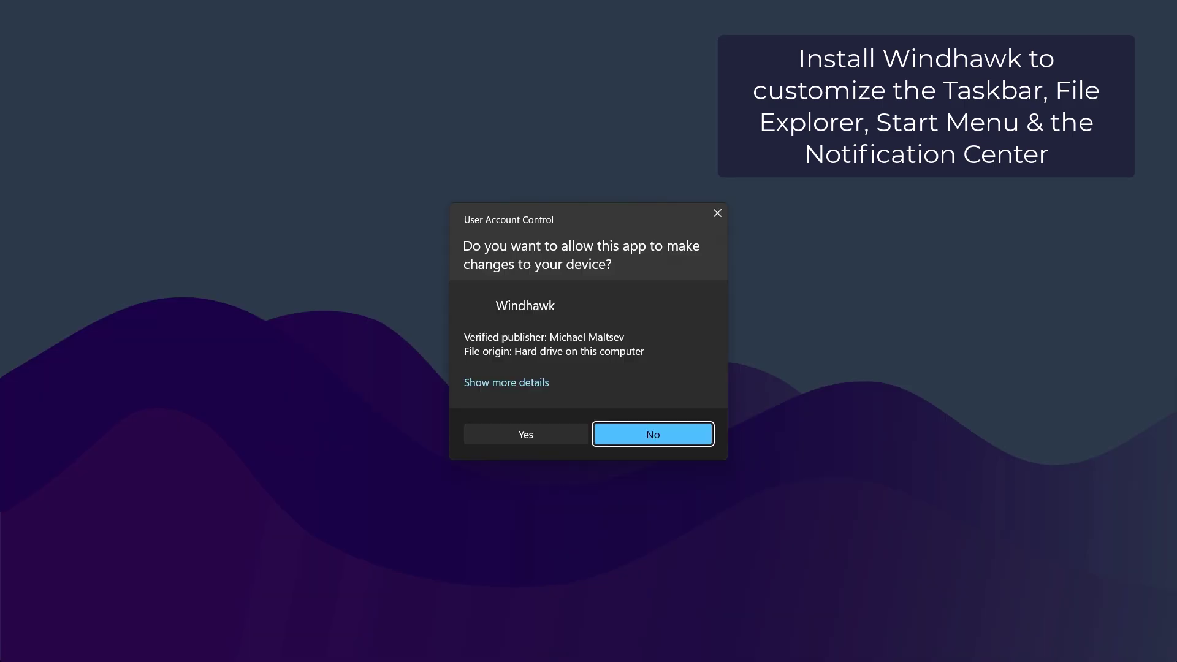
click(652, 433)
click(656, 421)
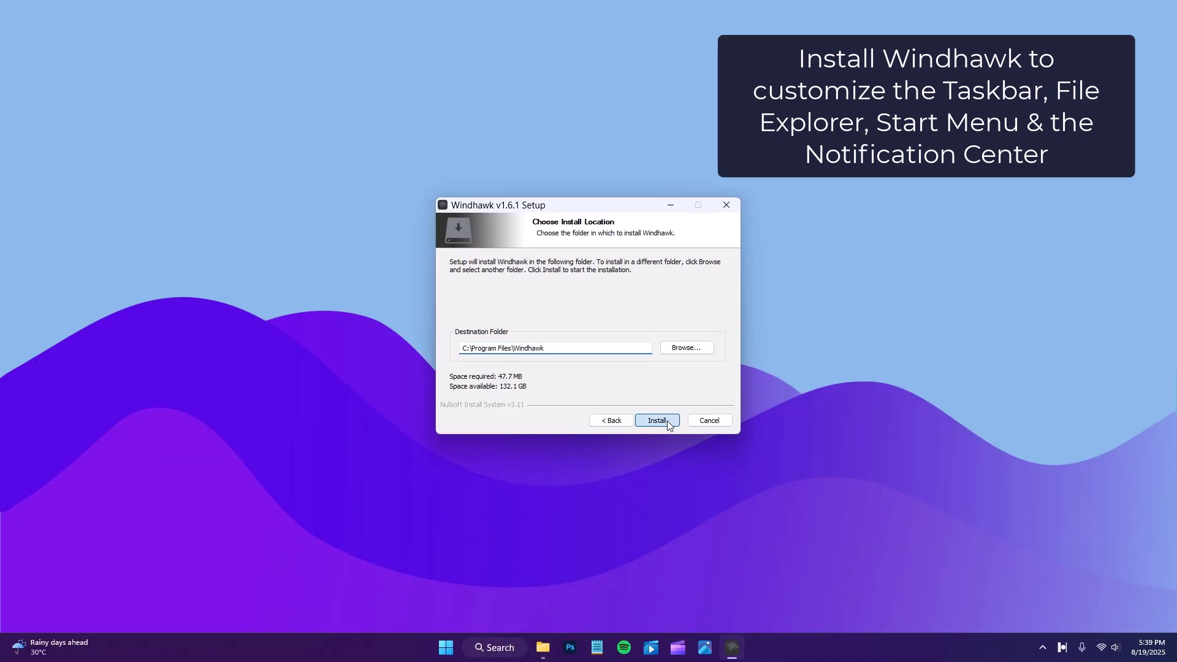
click(667, 421)
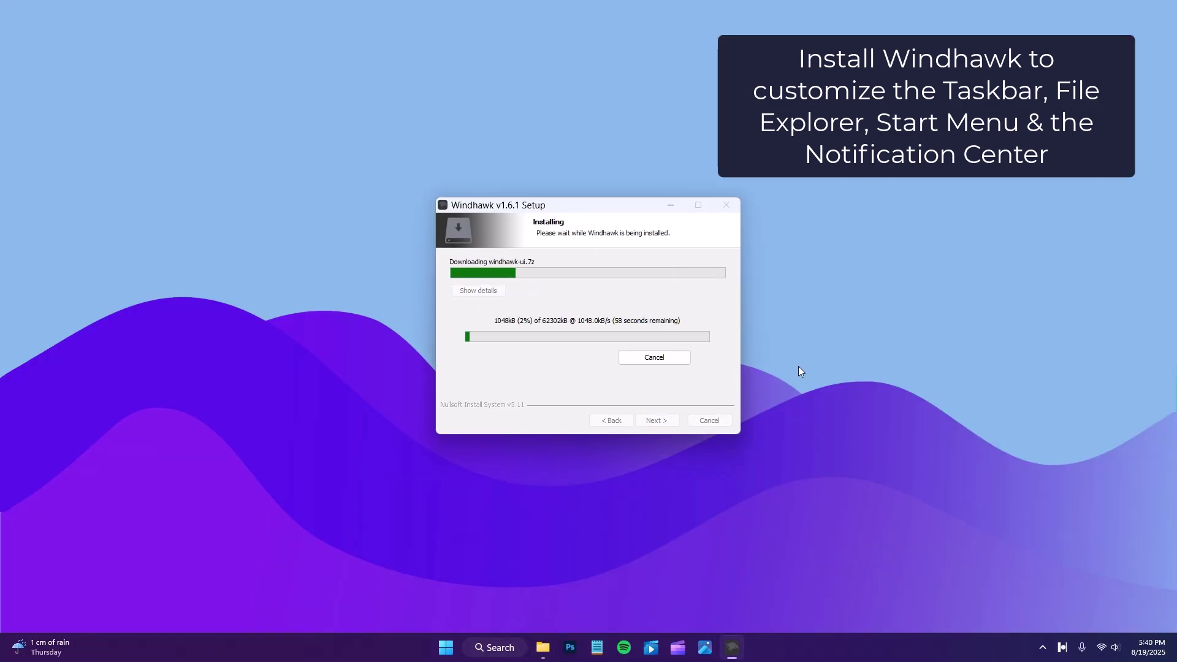
click(653, 420)
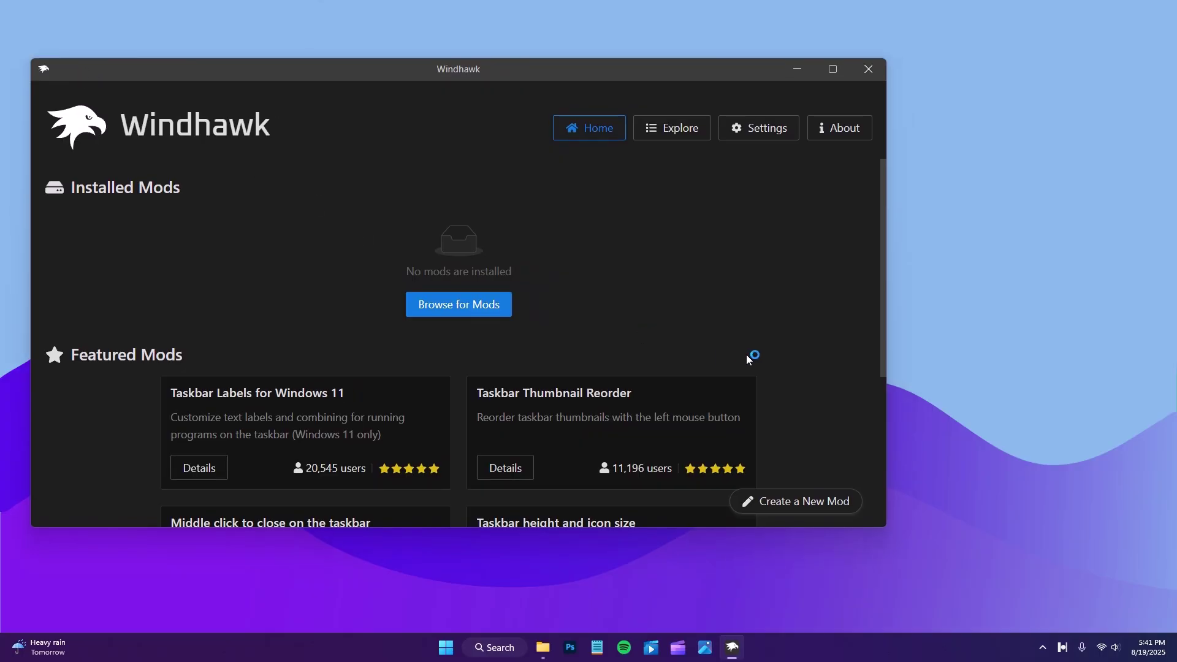
- Find the Windows 11 Taskbar Styler mod in Windhawk and install it, accepting the risk
click(696, 140)
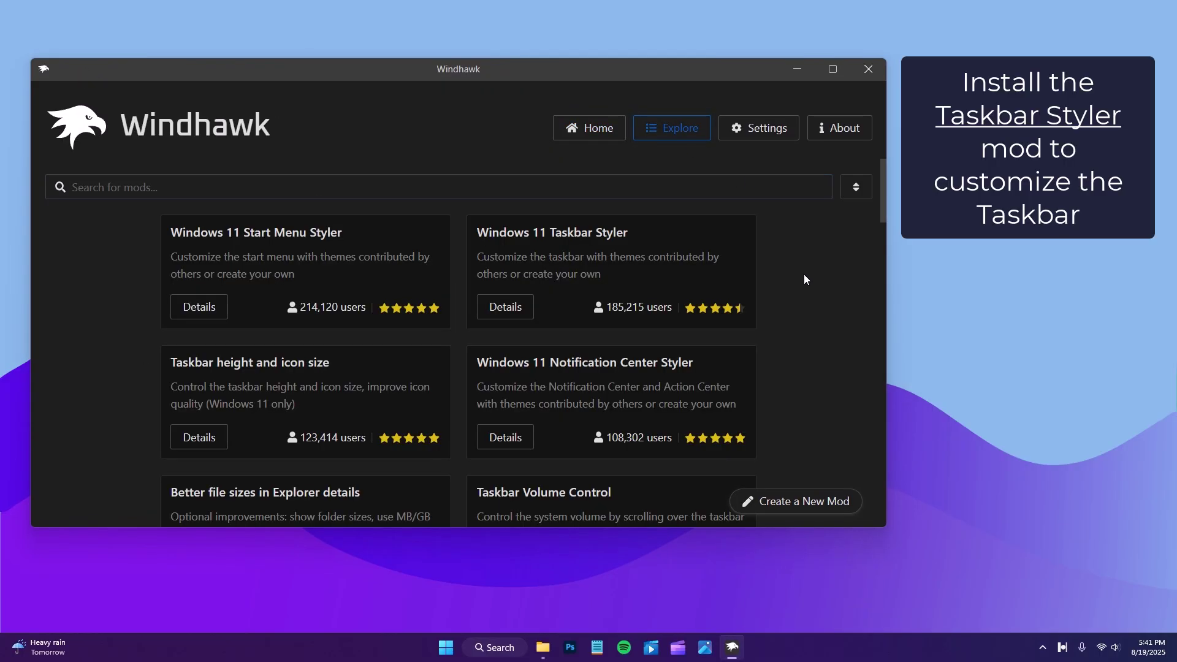
click(522, 301)
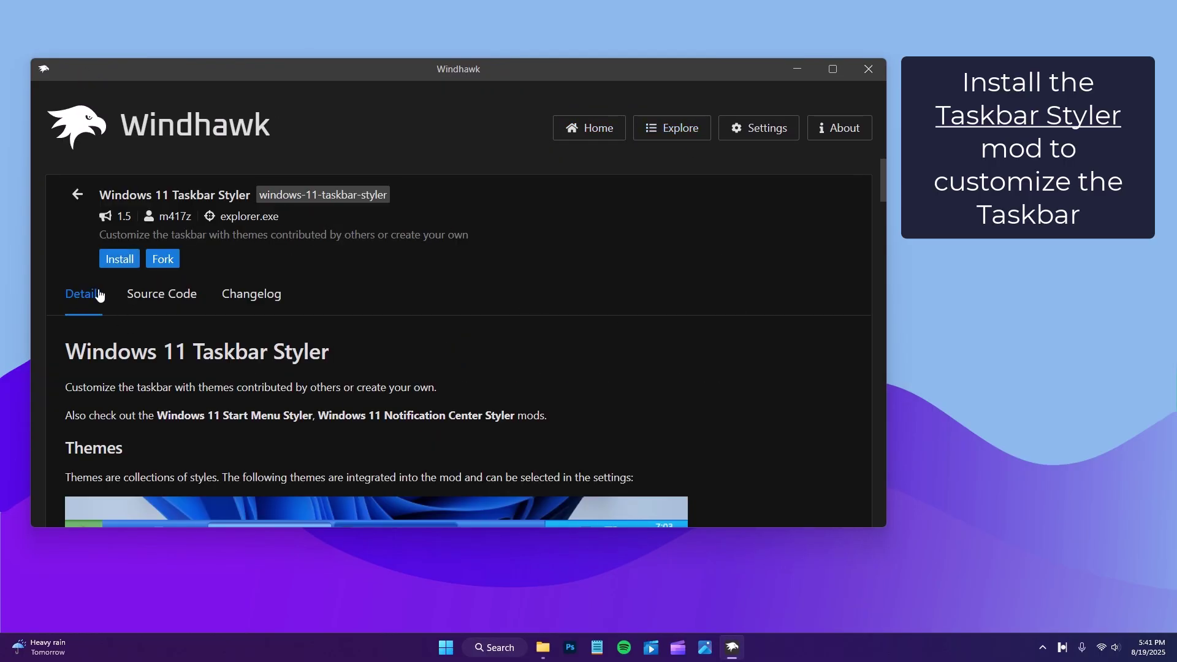
click(112, 258)
click(592, 436)
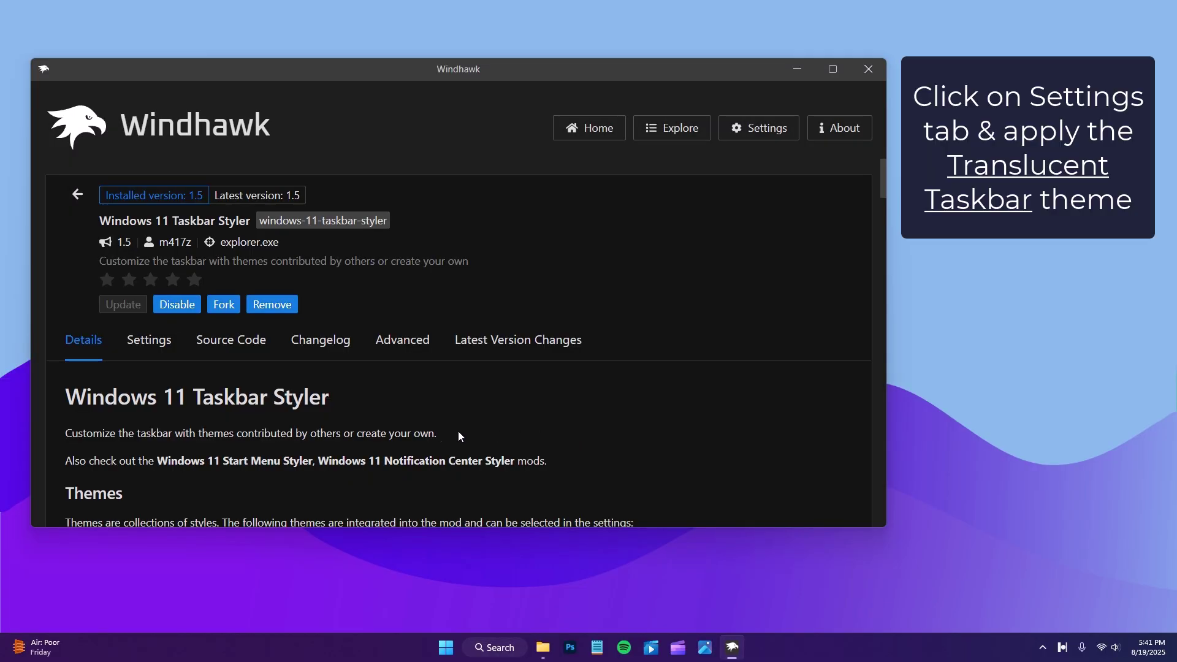
- Set the Taskbar Styler mod's theme to TranslucentTaskbar and save its settings
click(149, 340)
scroll(439, 385, down, 3)
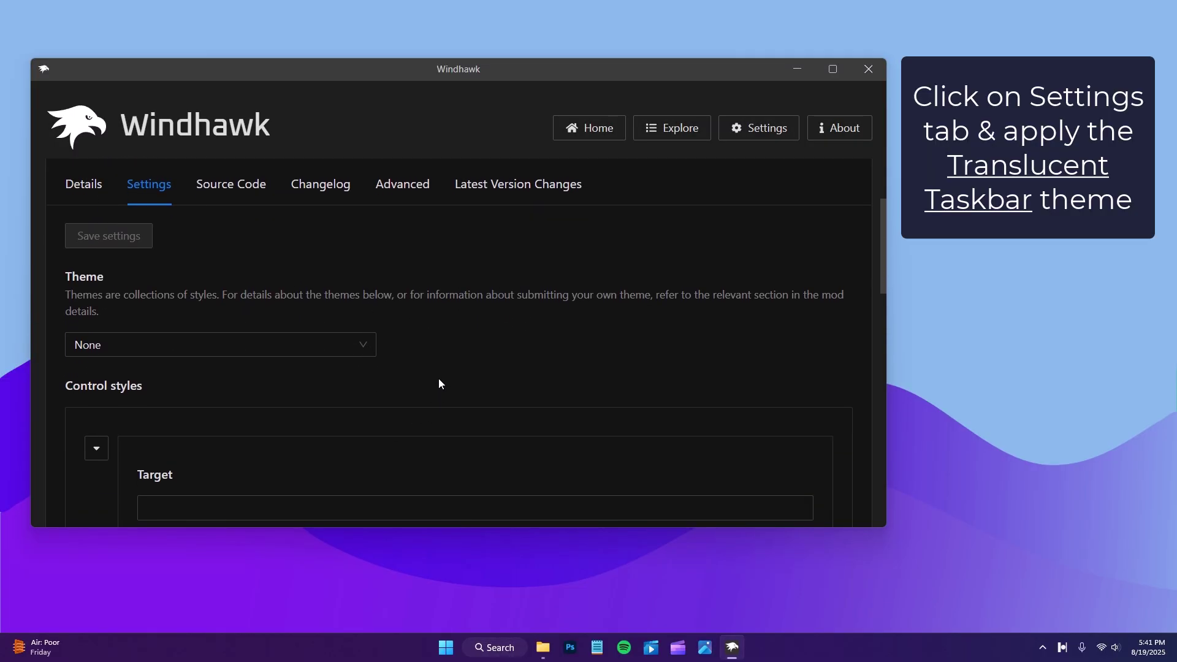
click(356, 344)
click(148, 249)
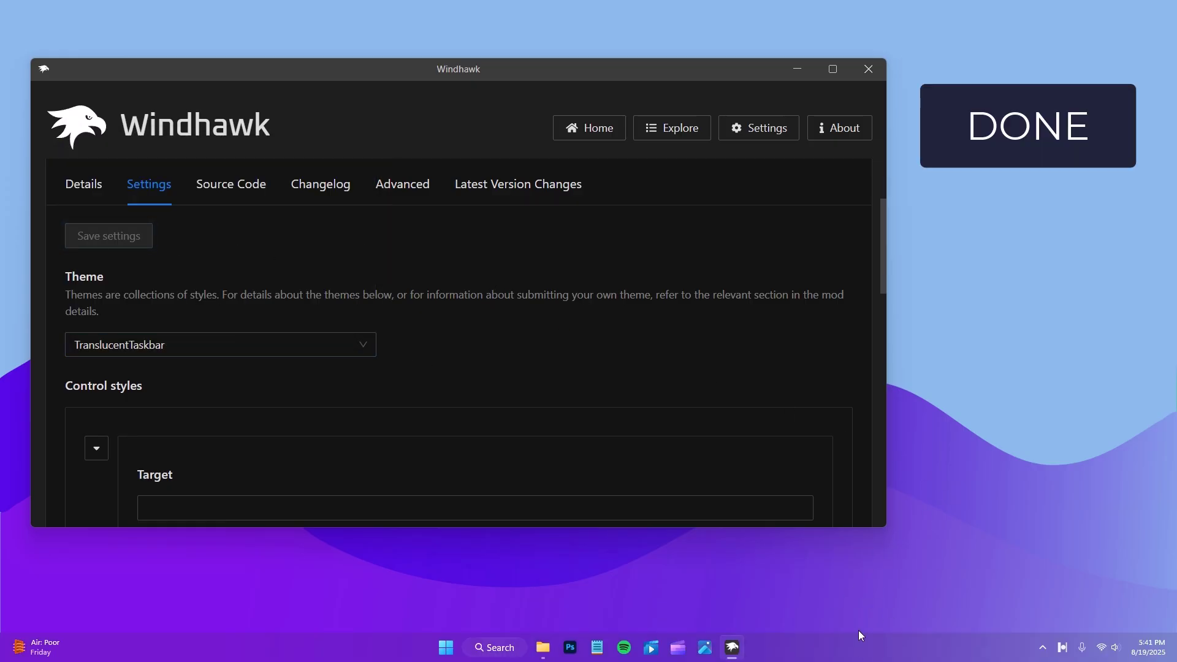
- Find the Windows 11 Notification Center Styler mod and install it, accepting the risk
scroll(767, 266, up, 3)
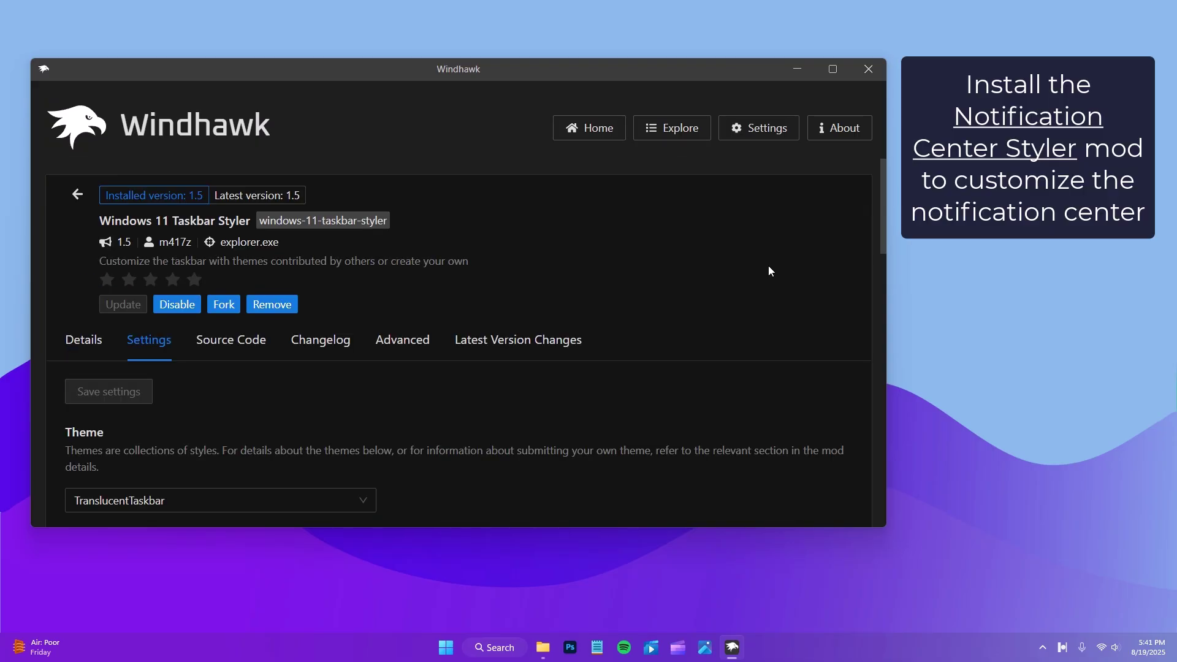
click(689, 130)
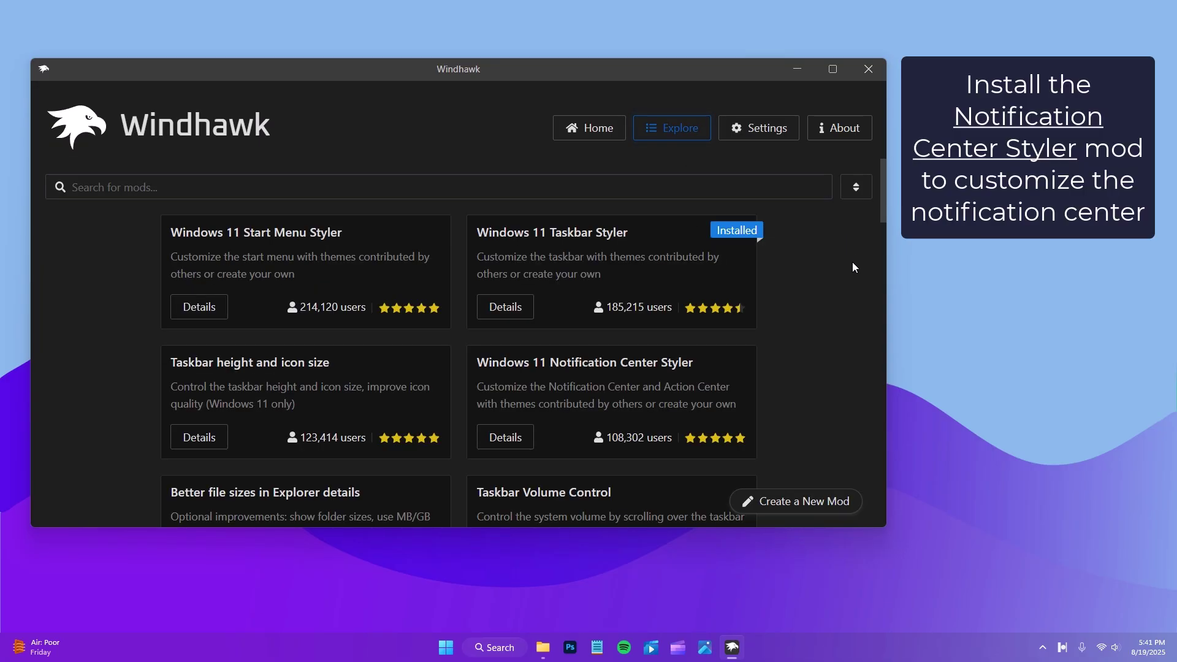
click(527, 437)
click(118, 259)
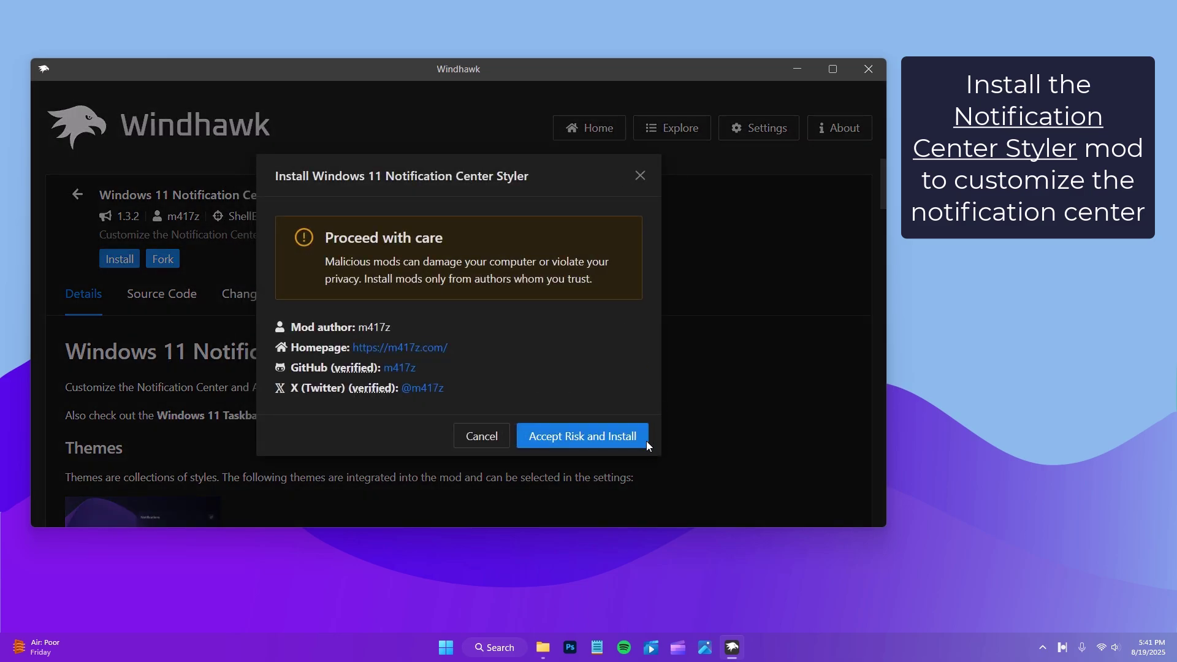
click(641, 435)
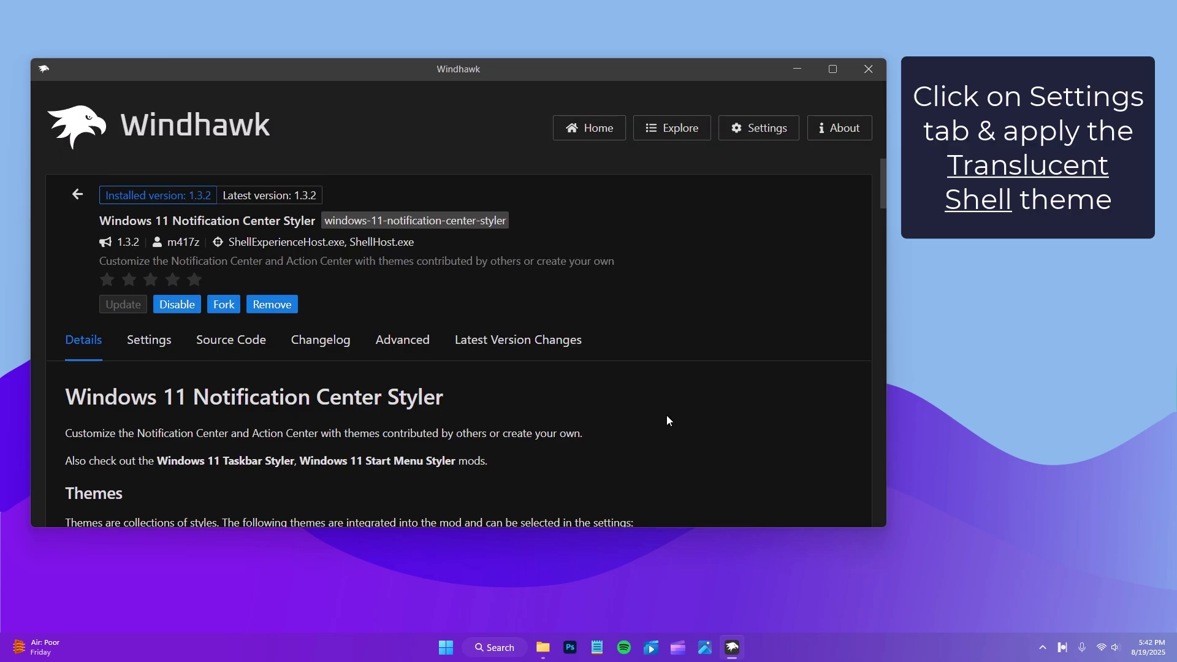
- Set the Notification Center Styler theme to TranslucentShell, save its settings and check the notification center's look
click(147, 339)
scroll(442, 413, down, 3)
click(364, 347)
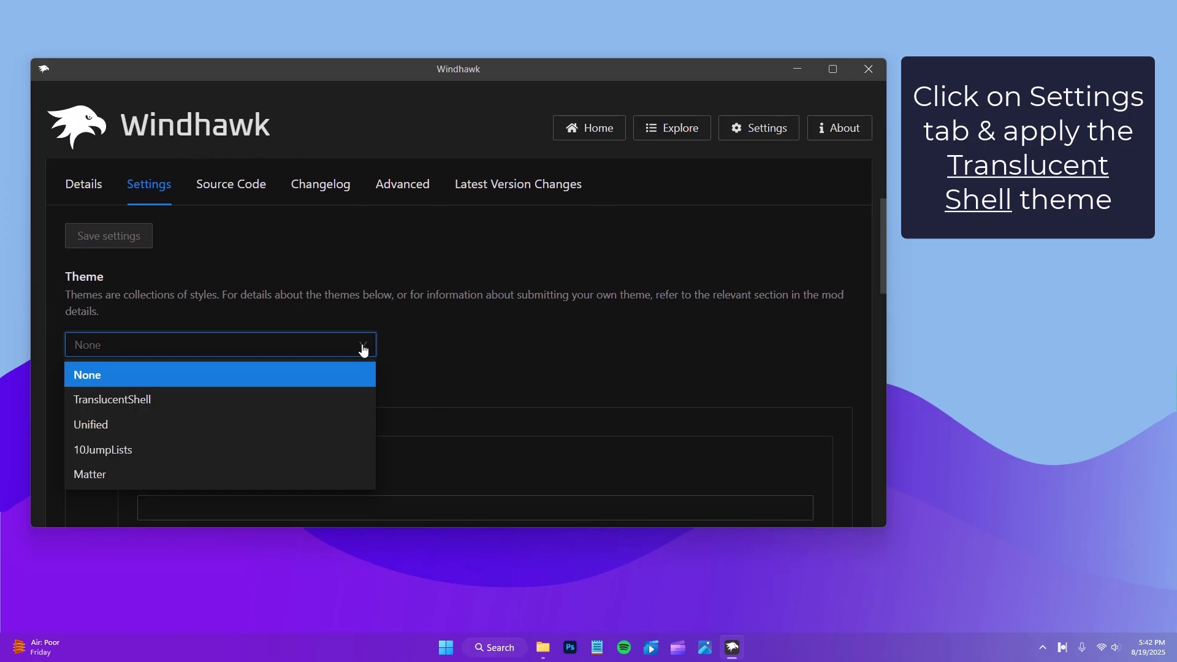
click(174, 400)
click(132, 237)
click(1167, 645)
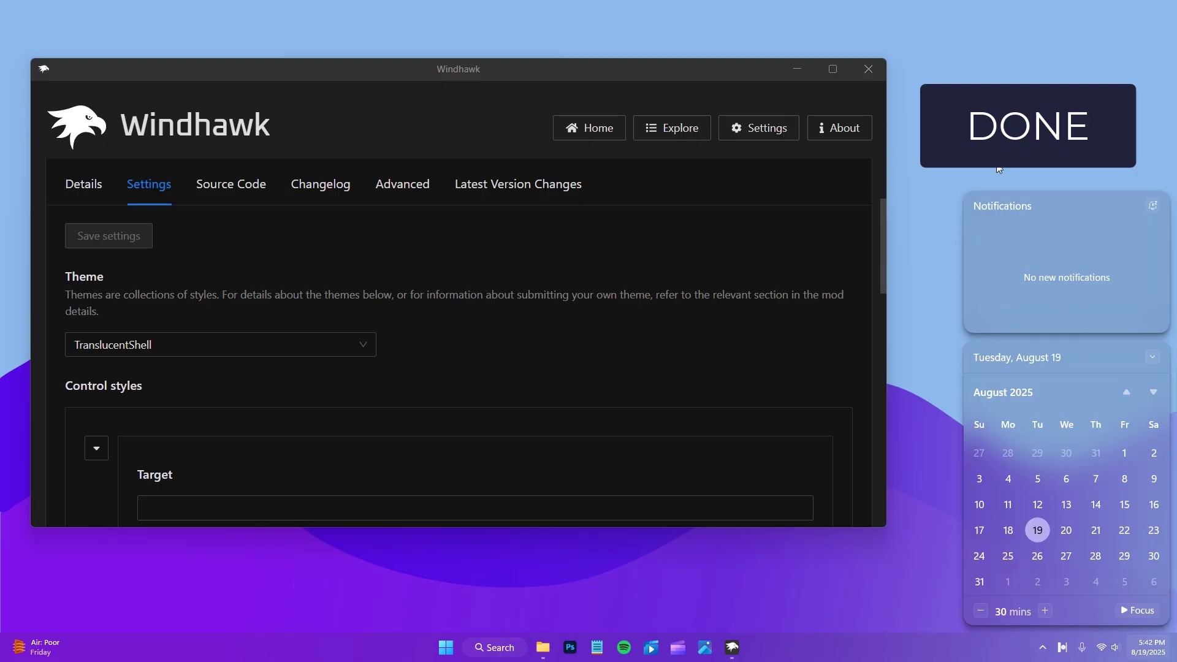
click(955, 141)
- Find the Windows 11 Start Menu Styler mod in Windhawk and install it, accepting the risk
scroll(764, 281, up, 3)
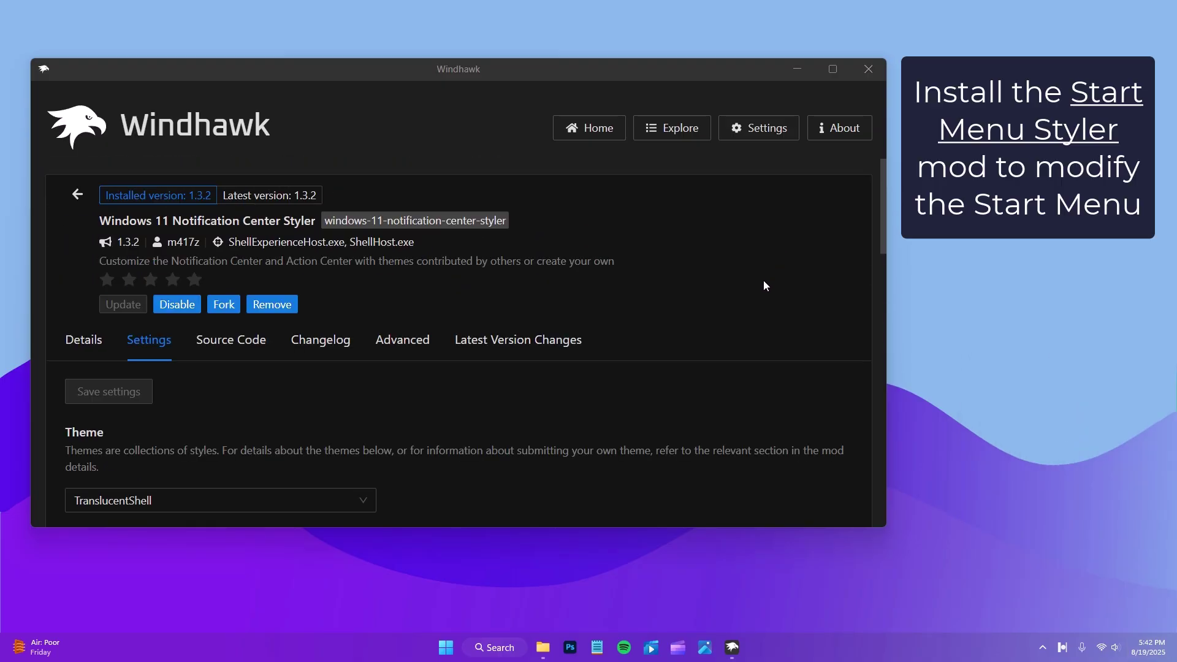
click(672, 128)
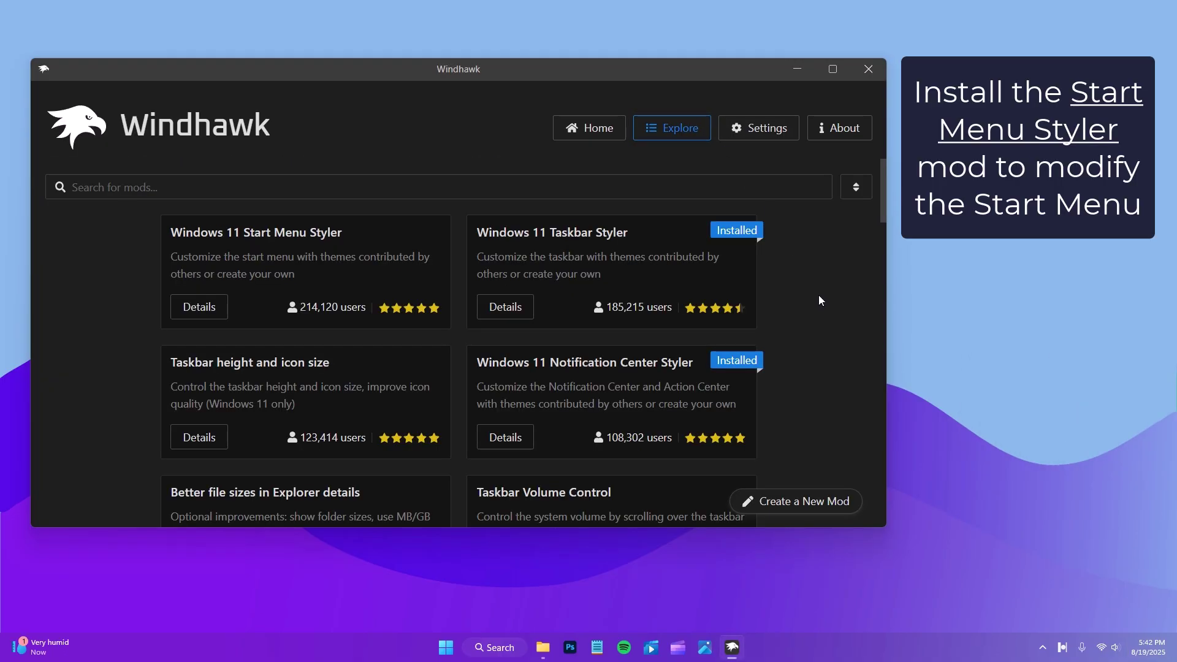
click(203, 309)
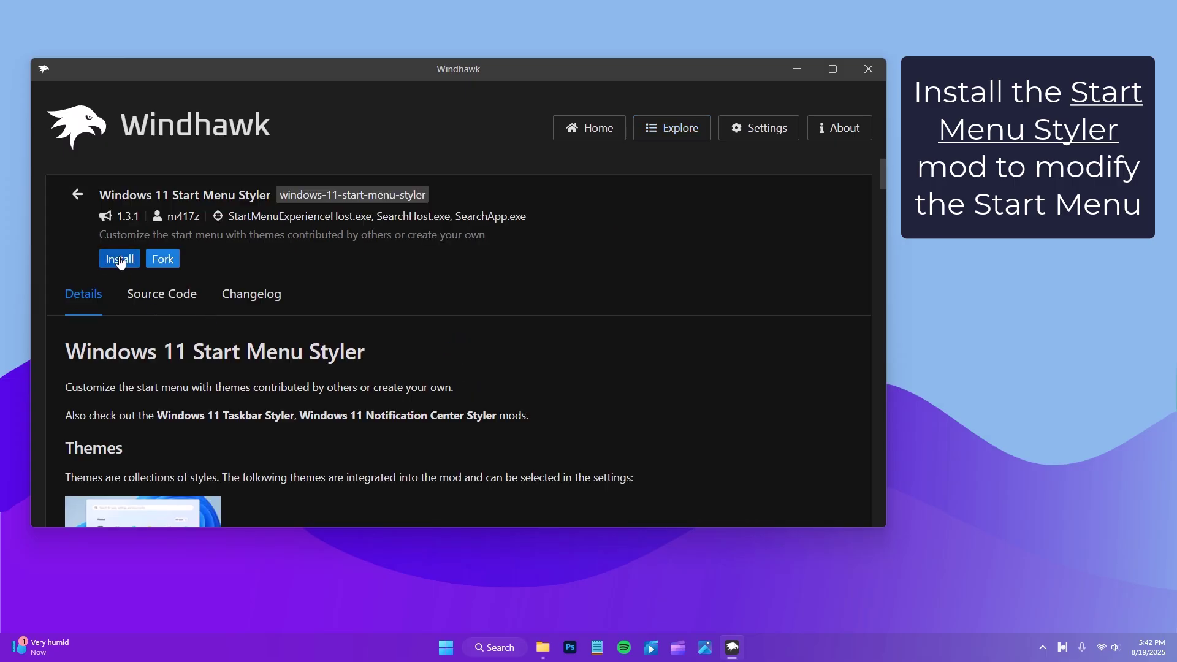
click(119, 260)
click(570, 437)
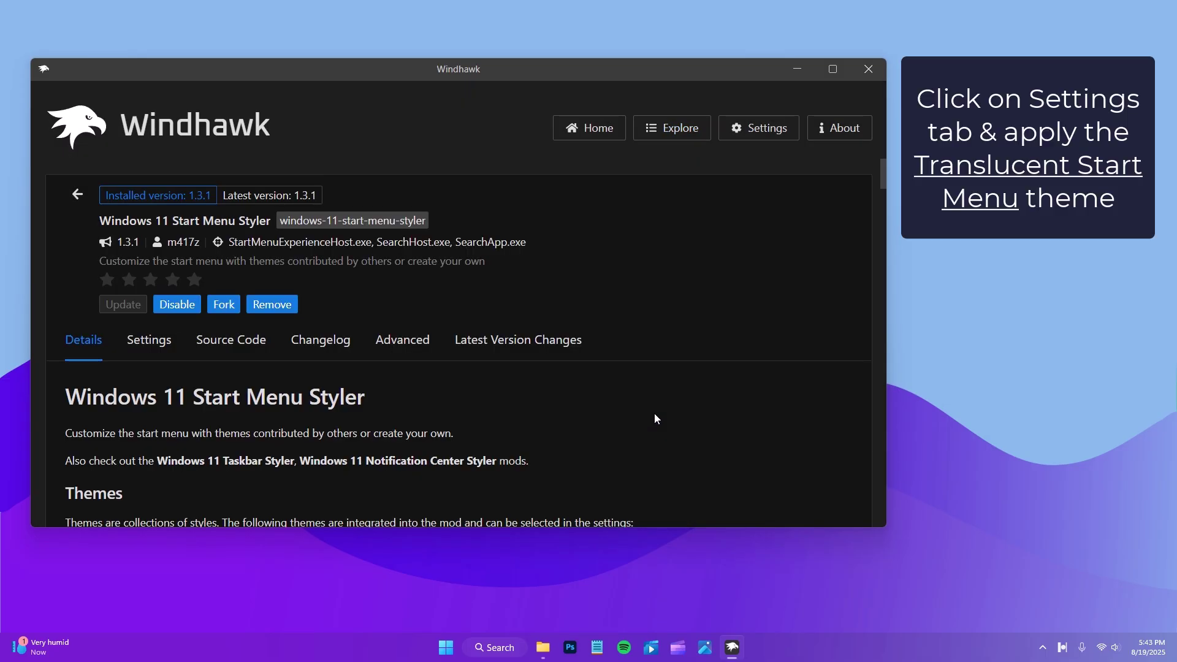
- Set the Start Menu Styler mod's theme to TranslucentStartMenu and save its settings
click(149, 340)
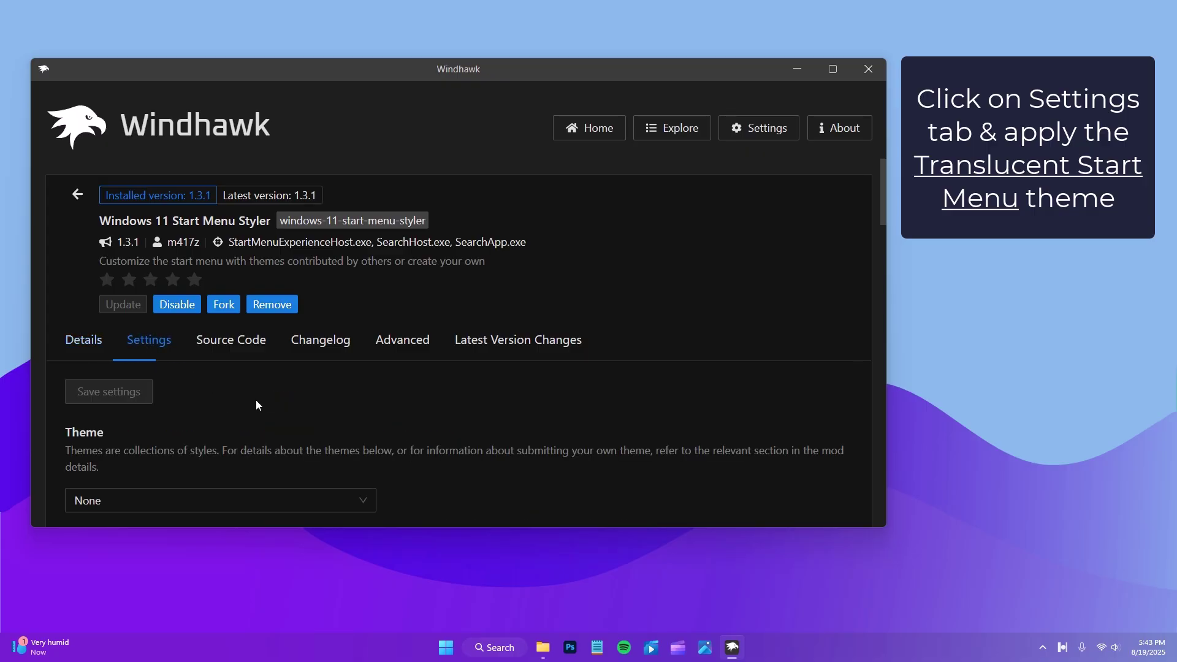
scroll(402, 413, down, 3)
click(368, 266)
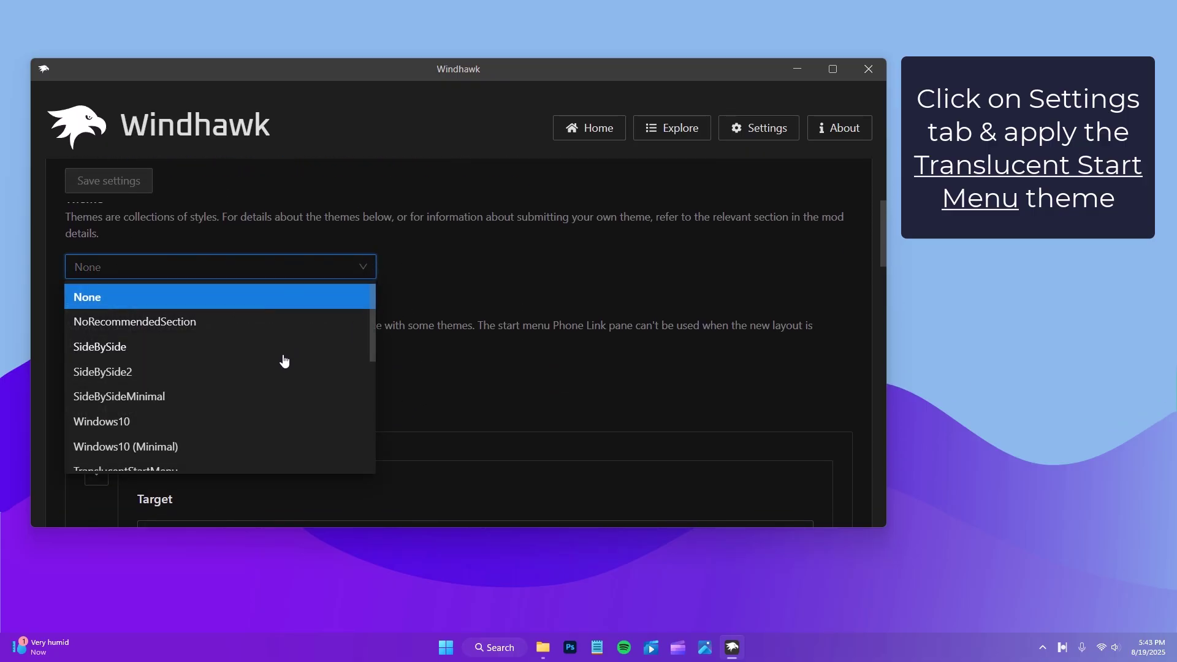
scroll(281, 360, down, 2)
scroll(282, 360, up, 1)
click(163, 408)
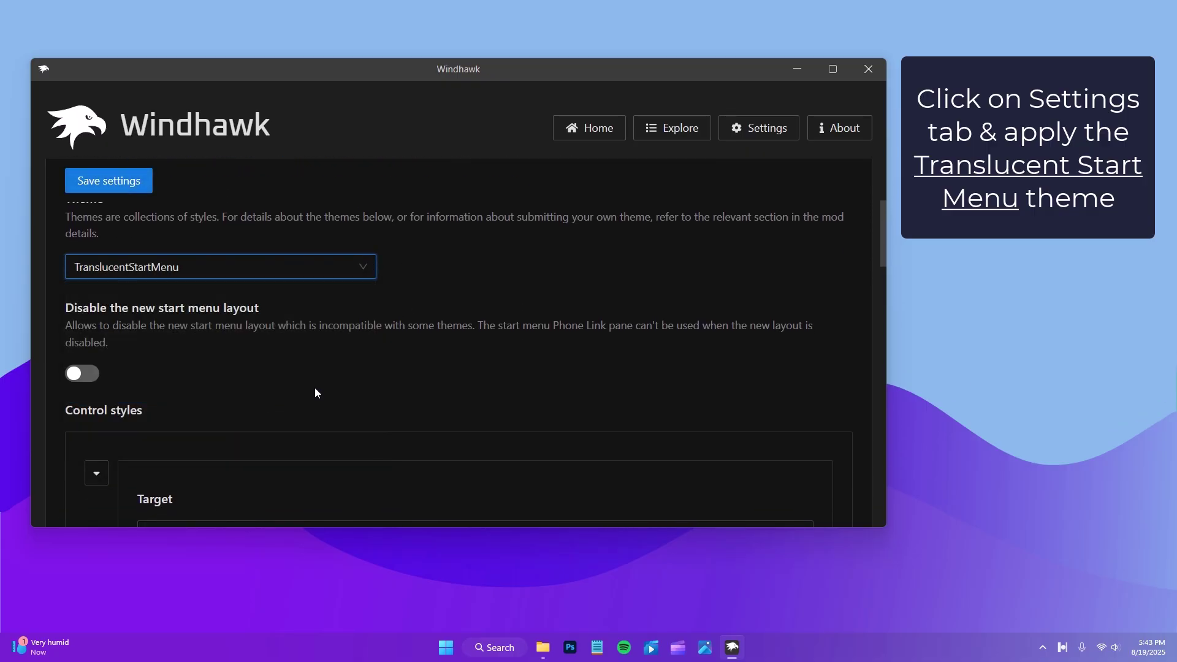
click(126, 193)
- Minimize Windhawk and check the restyled Start menu's look
click(798, 69)
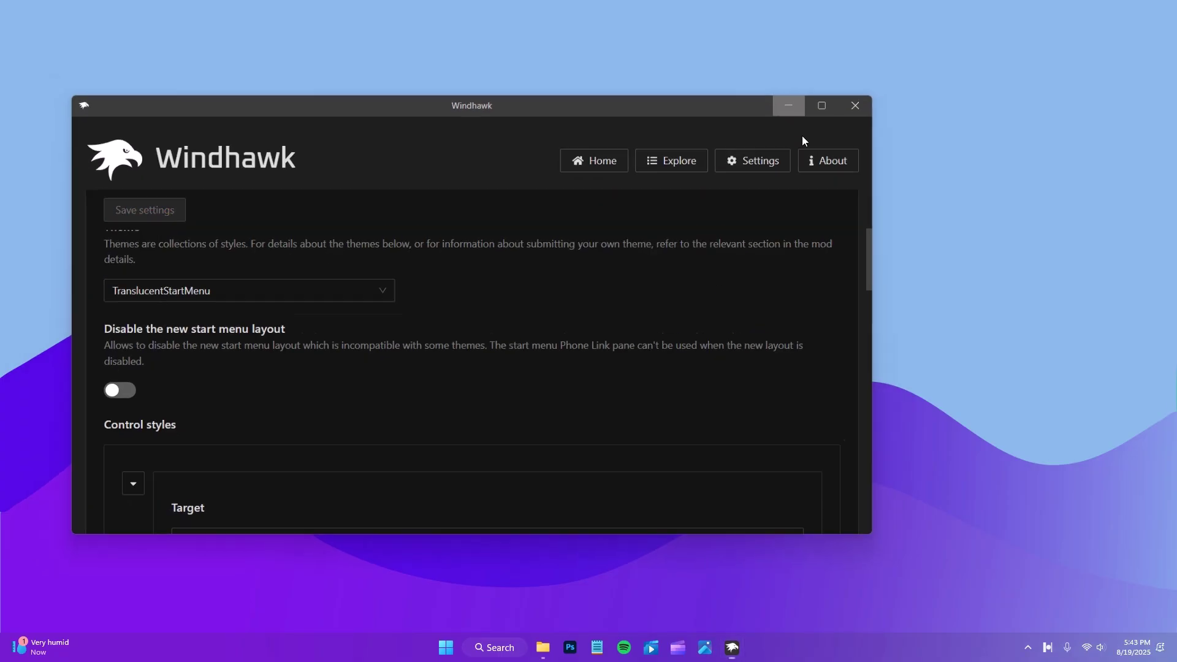
click(444, 644)
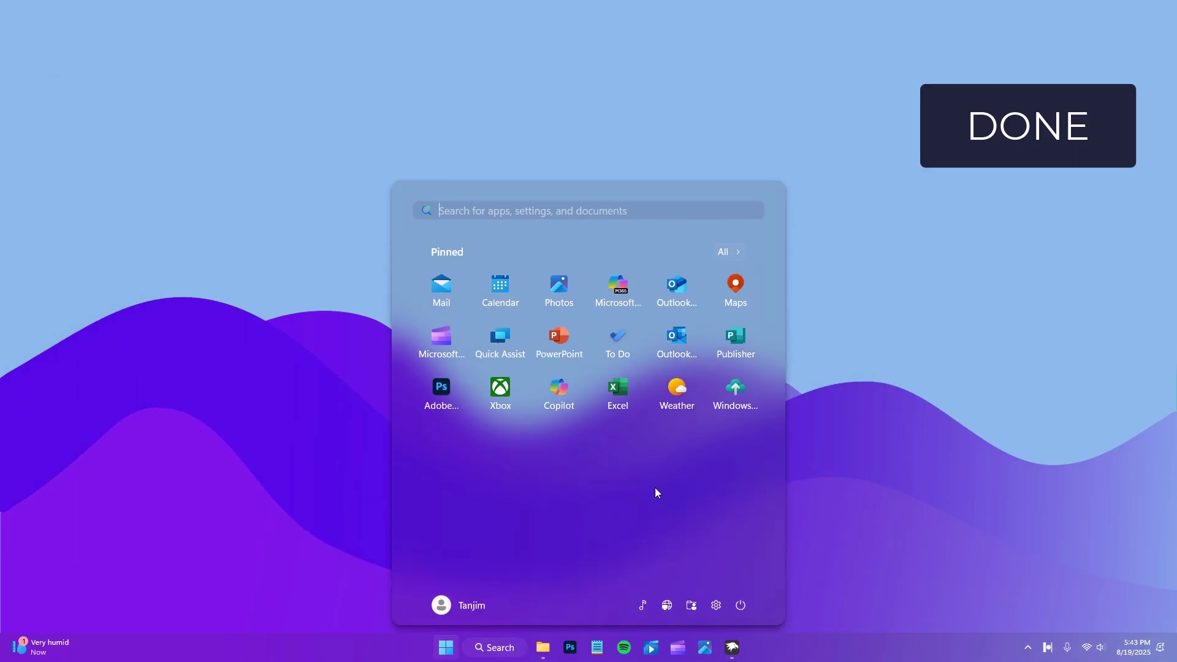
click(897, 448)
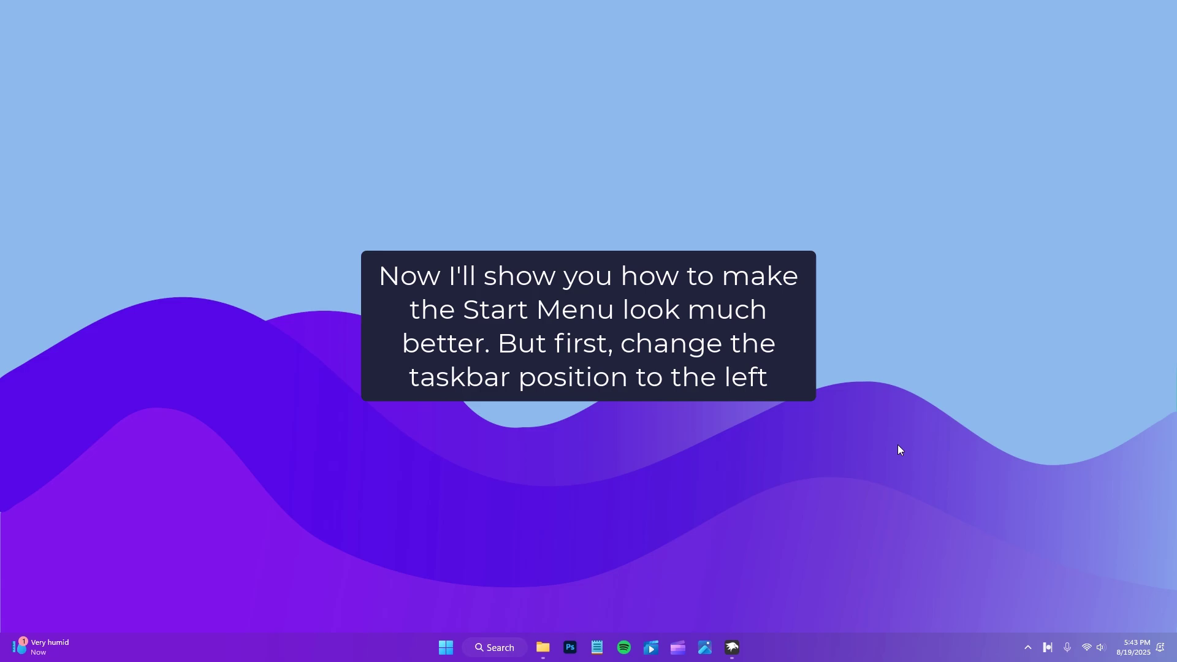
- Set the taskbar alignment to Left in the Windows taskbar settings, leaving Settings closed
right_click(803, 650)
click(867, 617)
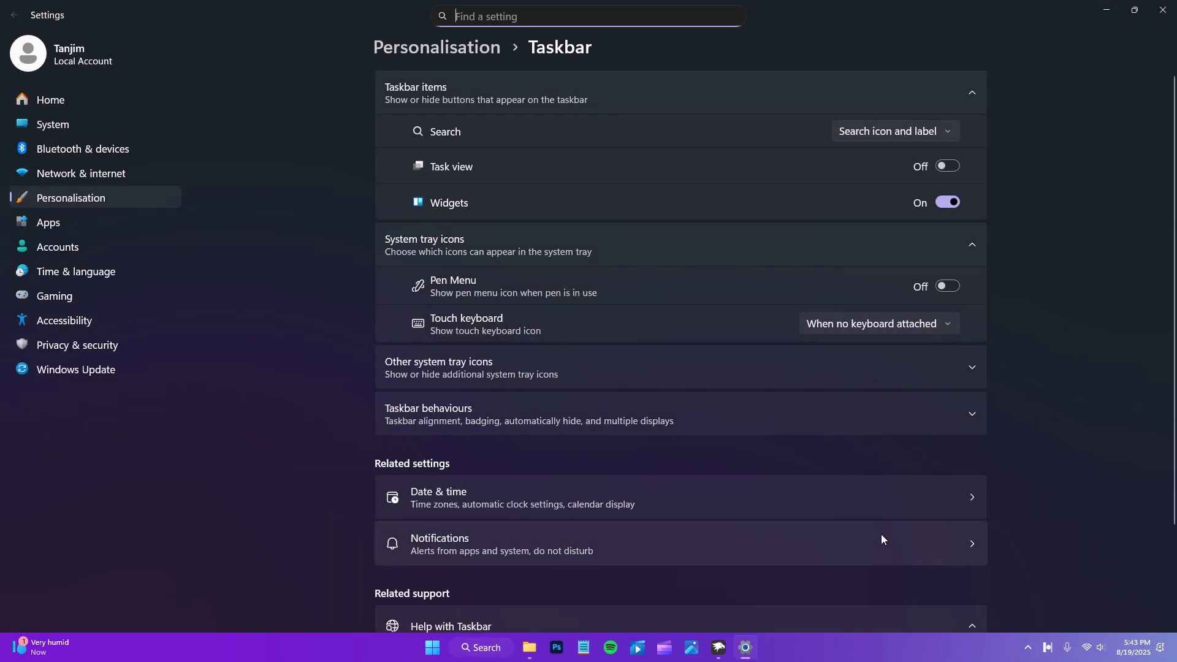
click(958, 409)
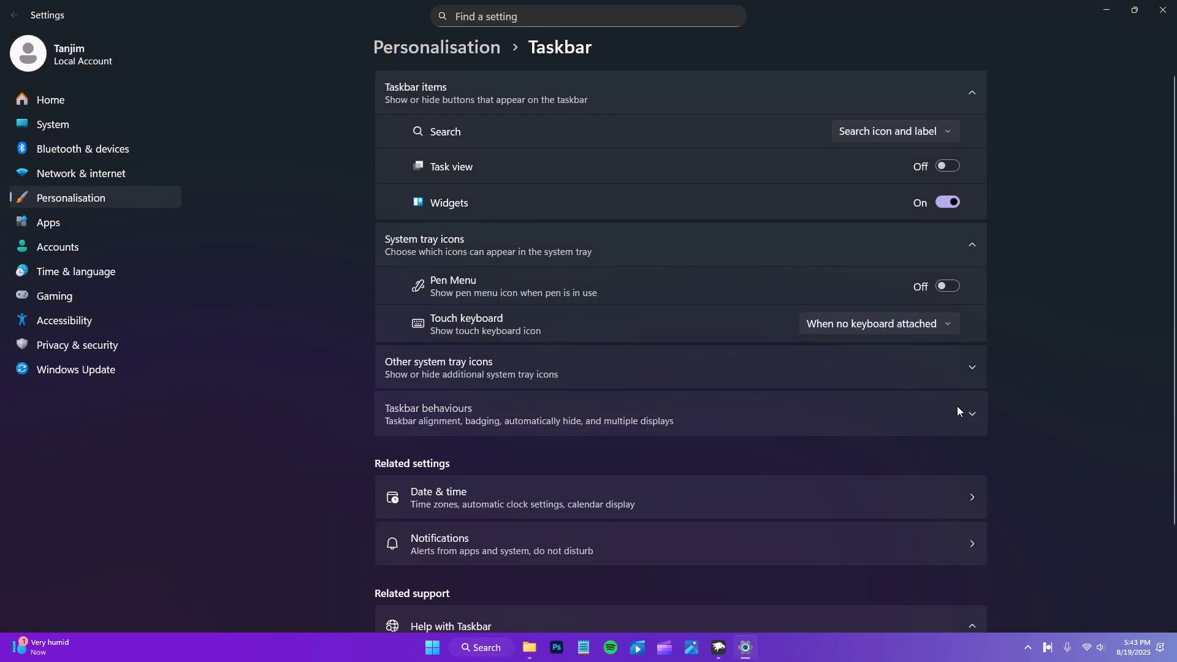
click(897, 428)
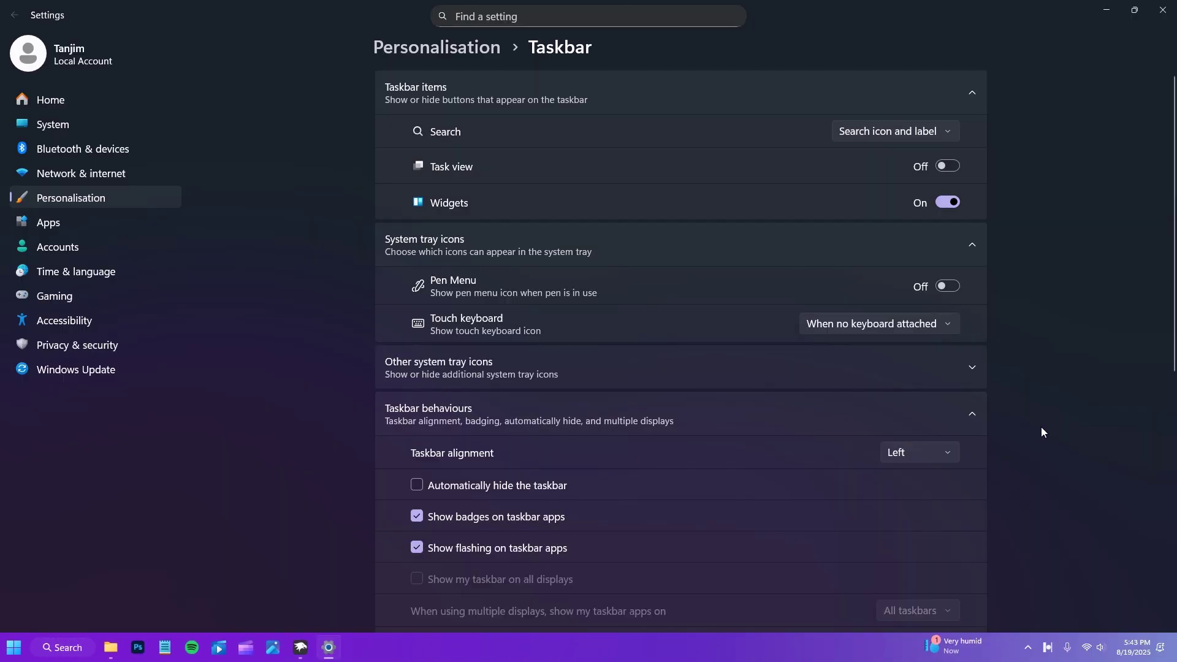
click(1163, 10)
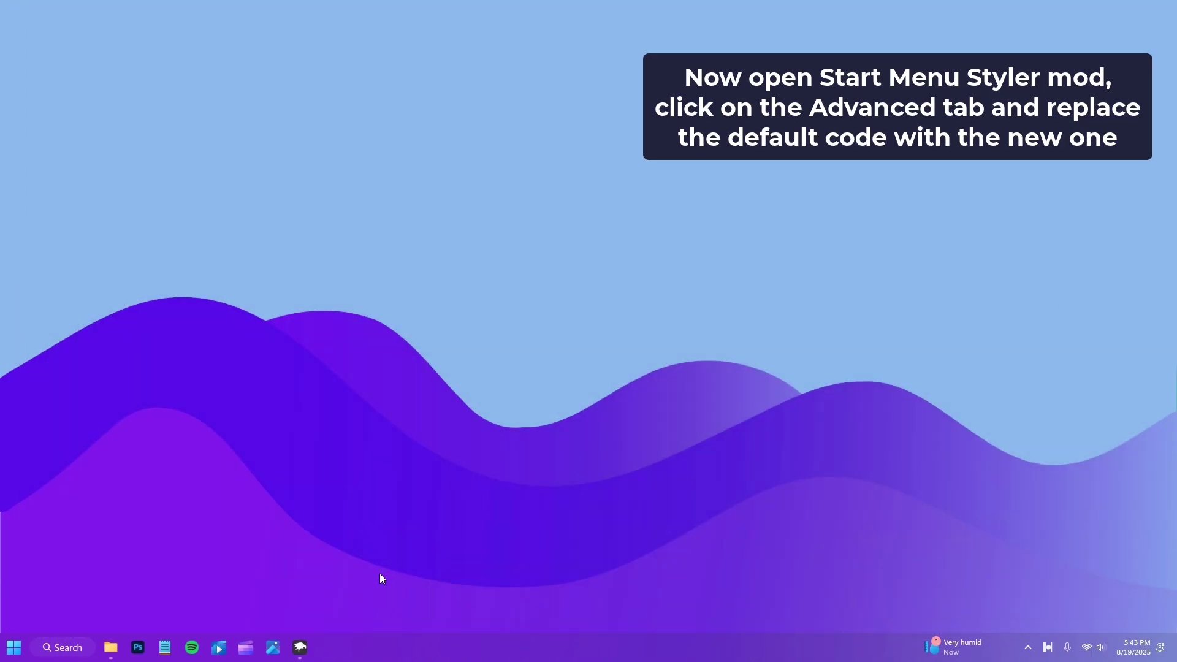
- Switch back to Windhawk and bring up the Start Menu Styler's advanced mod settings code
click(300, 648)
scroll(731, 374, up, 3)
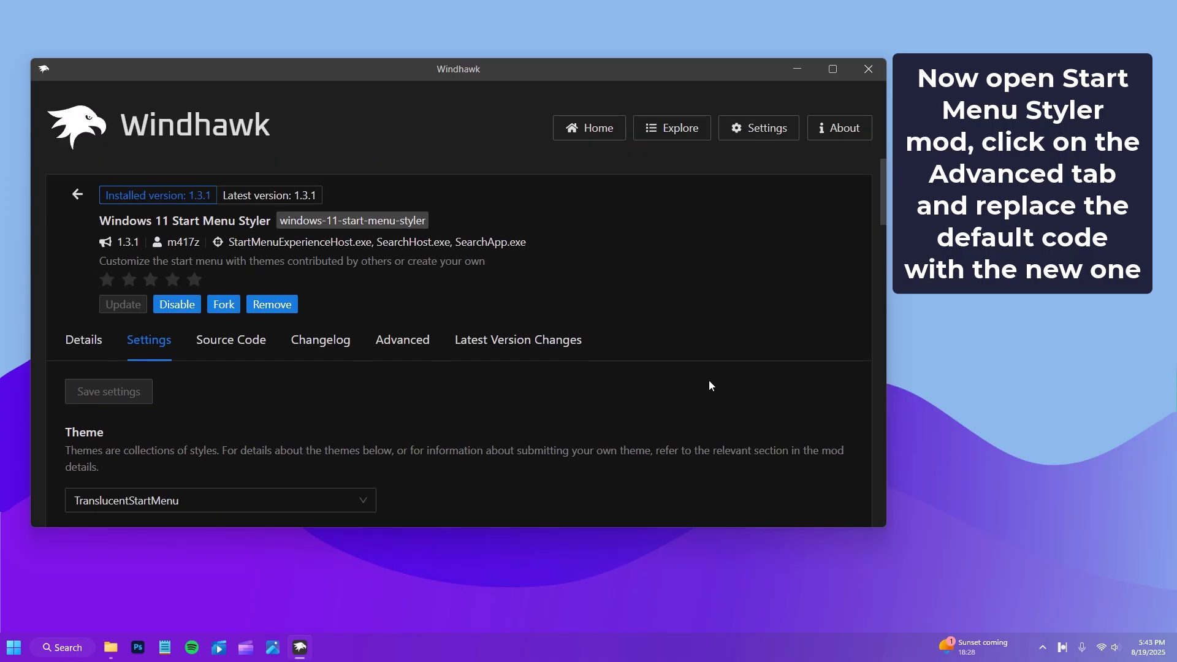
click(409, 341)
scroll(630, 381, down, 3)
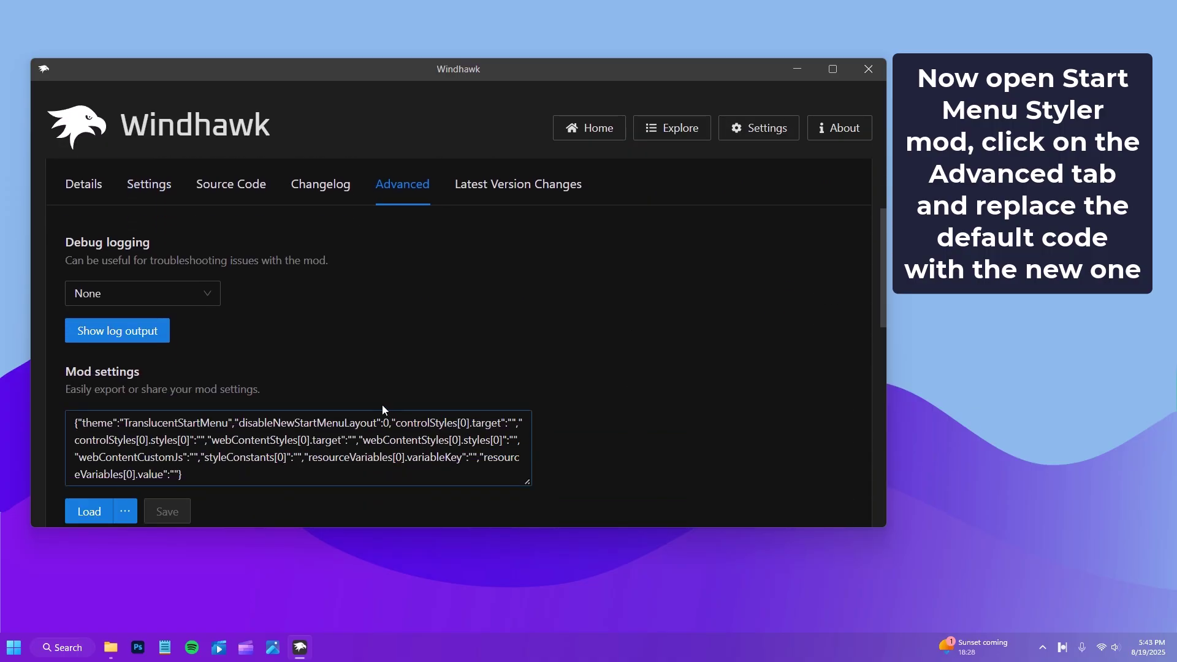
- Open Start Menu.txt from the W37 codes folder in Downloads, copy all its code and put away the file windows
click(111, 648)
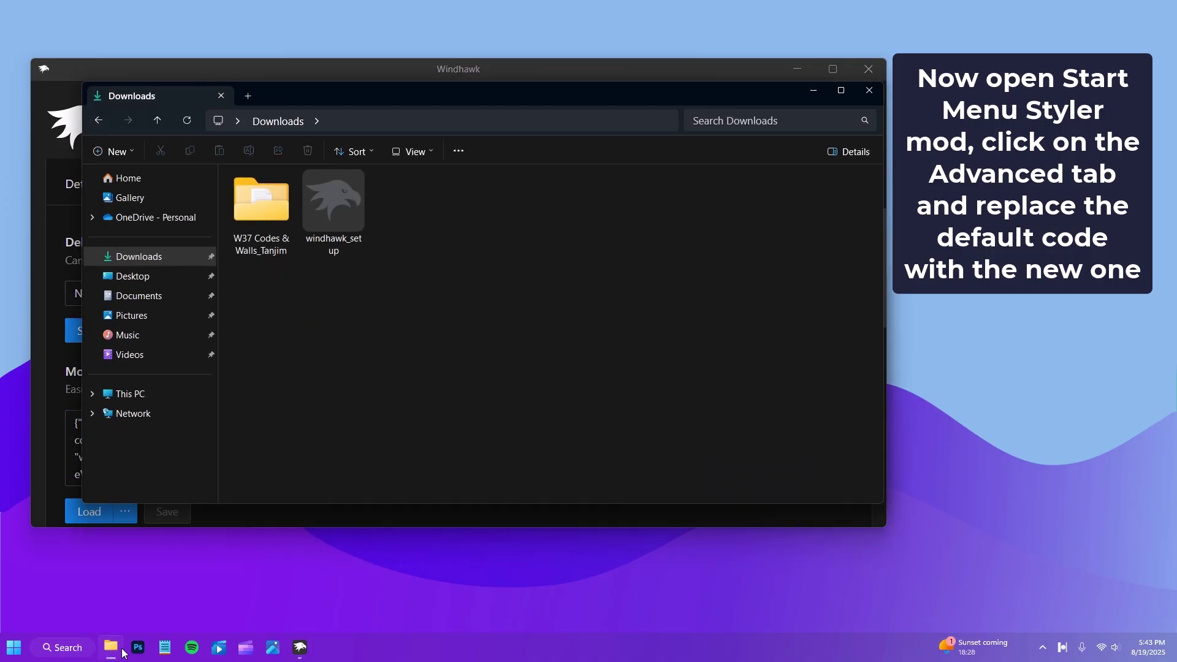
double_click(273, 205)
double_click(653, 205)
key(ctrl+a)
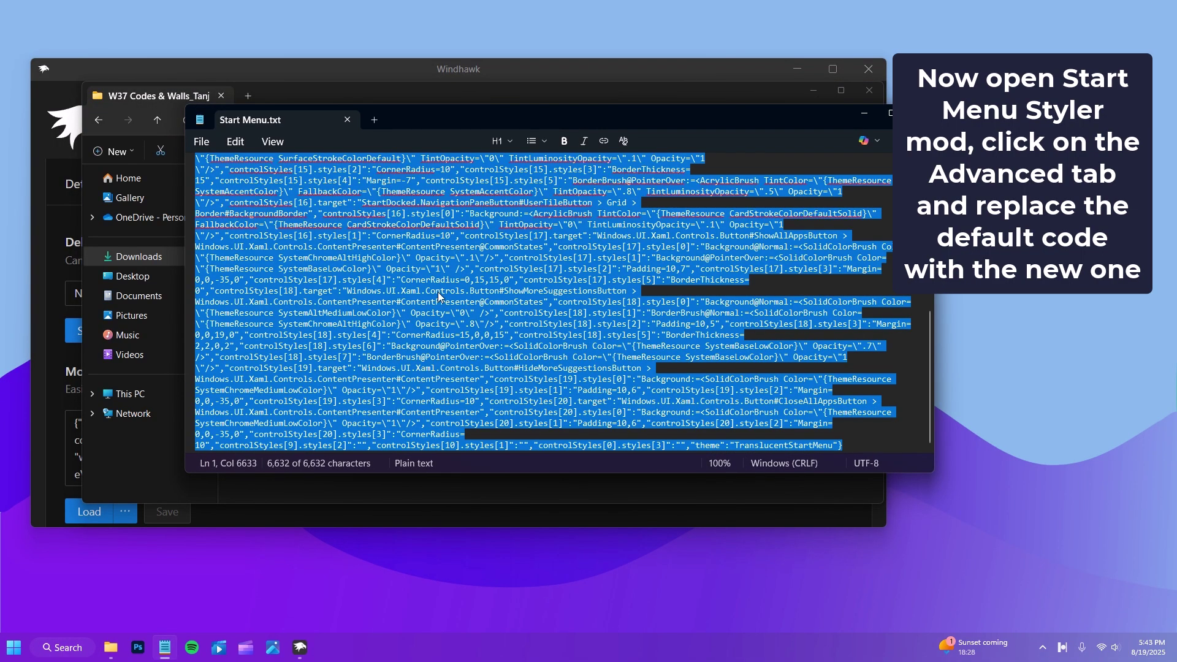
right_click(374, 261)
click(408, 326)
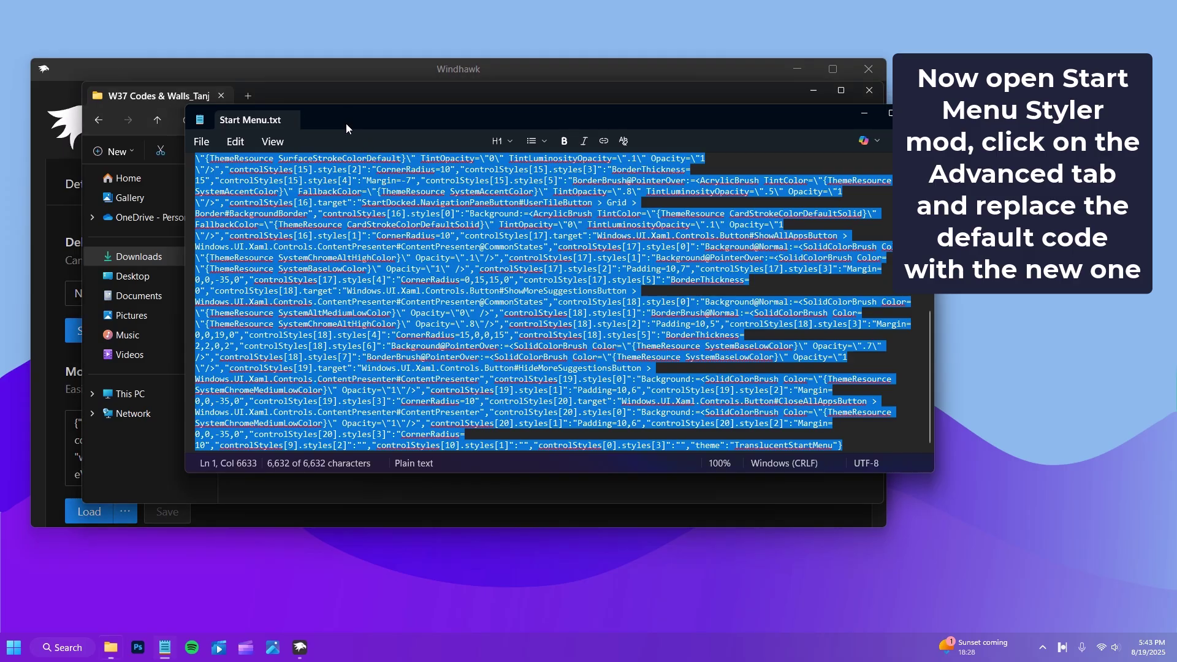
click(864, 113)
click(869, 90)
- Replace the Start Menu Styler's mod settings code with the copied code and save it
click(429, 454)
key(ctrl+a)
key(BackSpace)
right_click(245, 424)
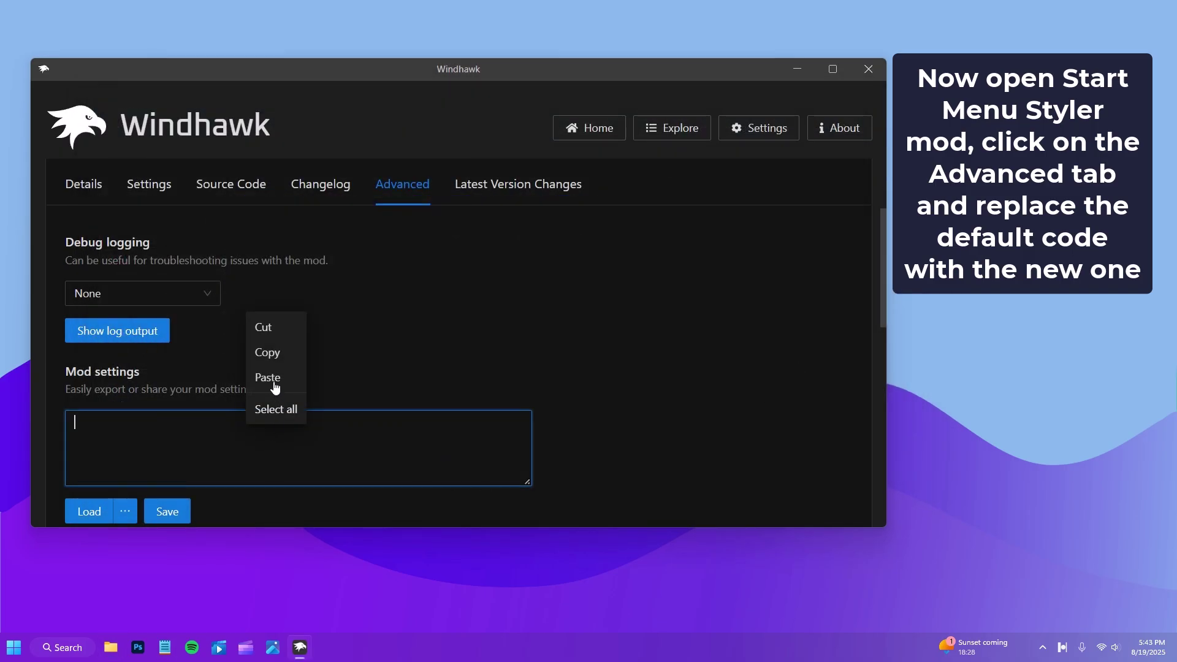
click(265, 383)
click(166, 512)
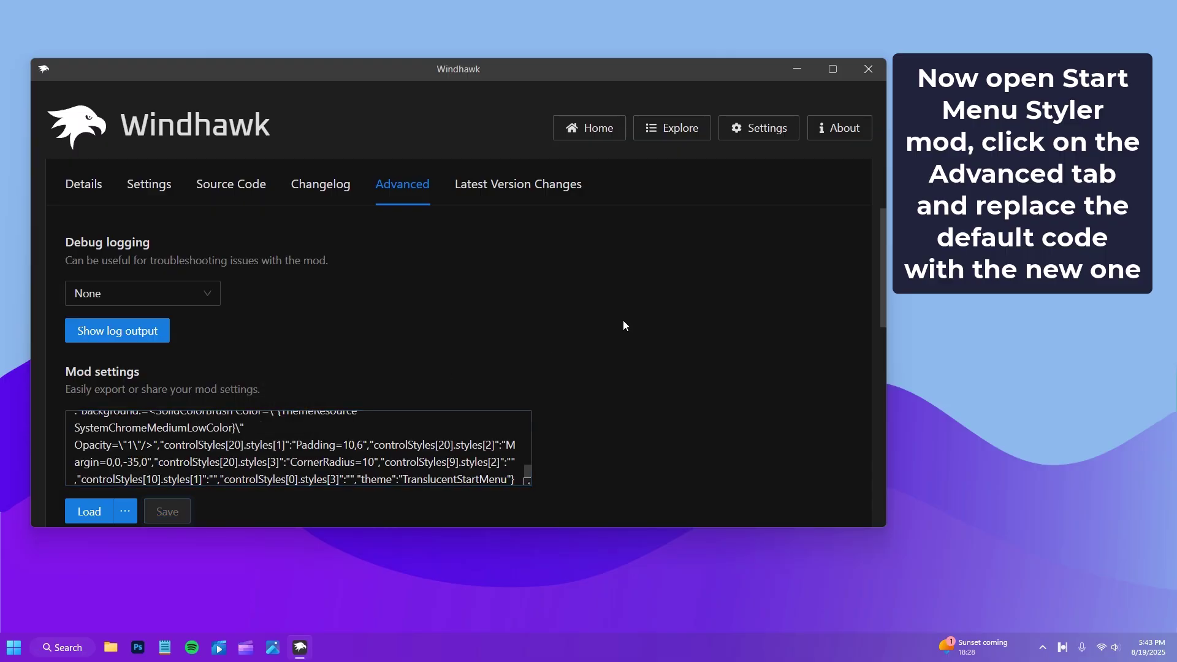
- Minimize Windhawk and examine the new Start menu layout, including its list of all apps
click(797, 68)
click(12, 645)
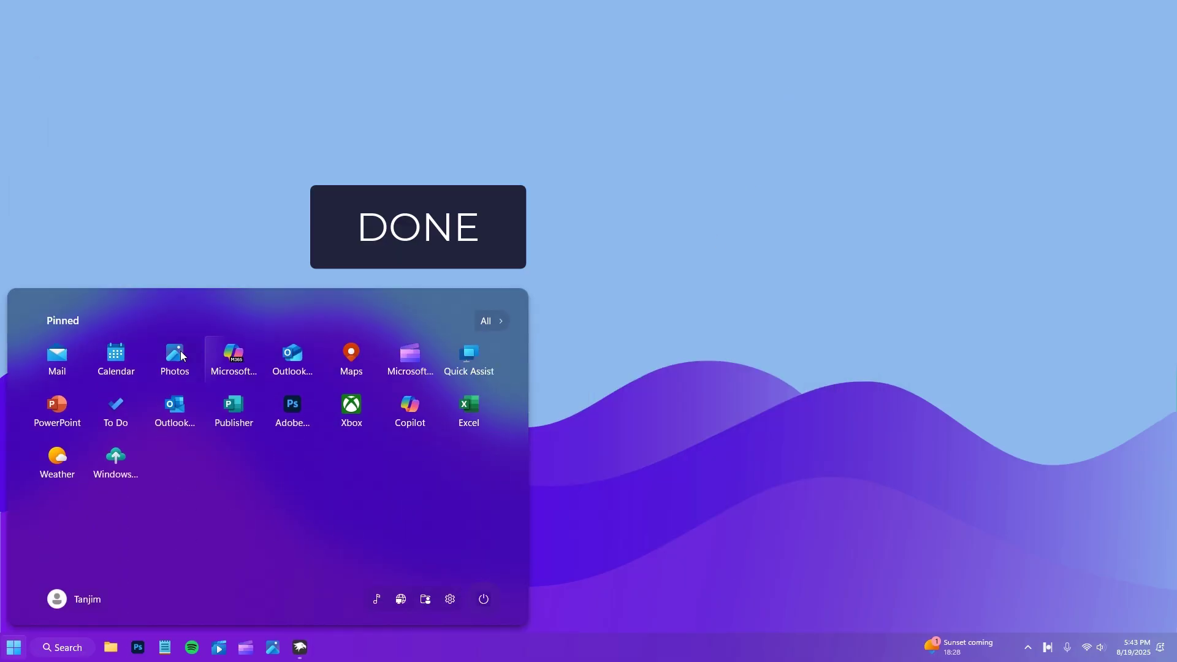
click(486, 321)
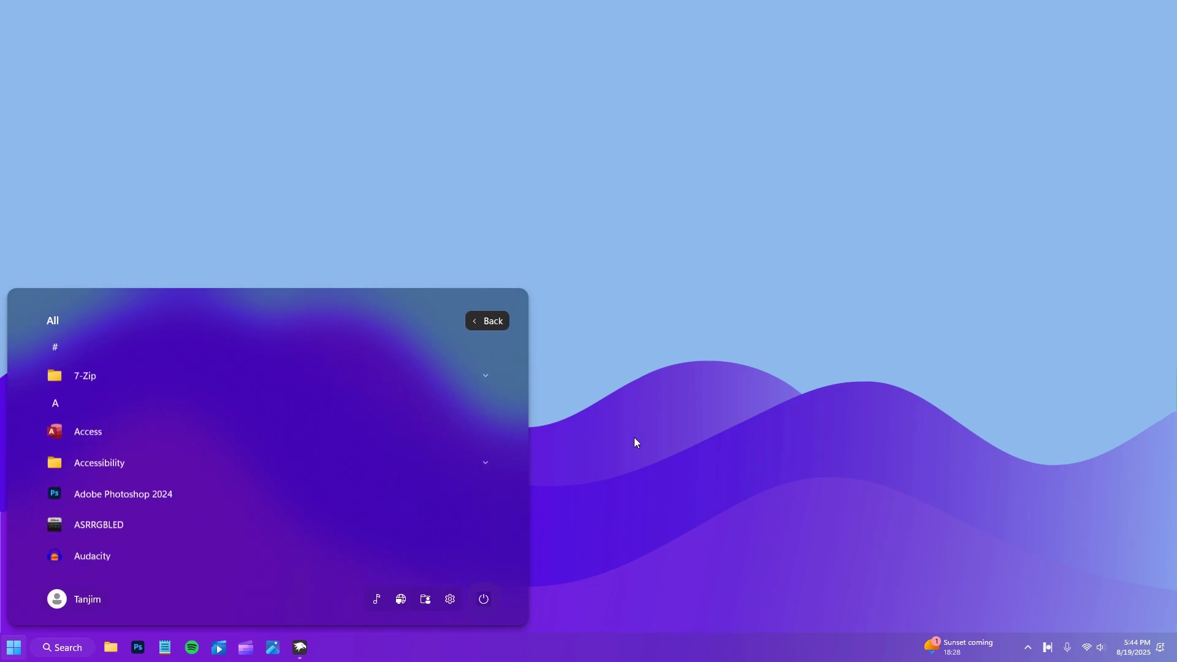
click(486, 321)
click(642, 409)
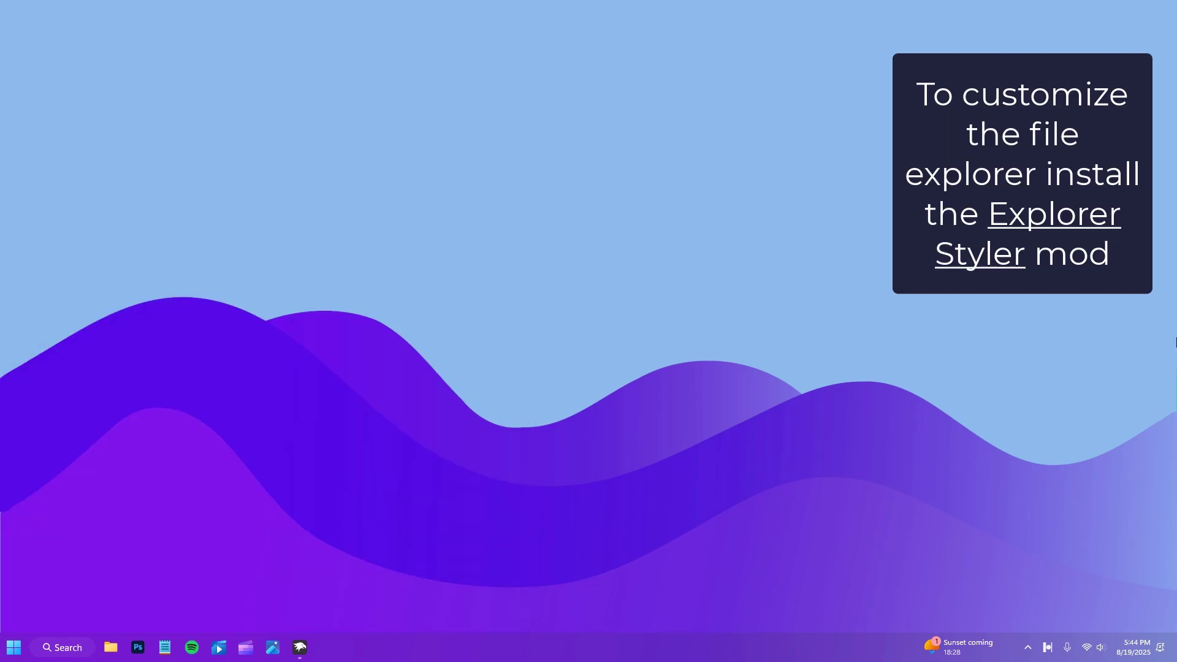
- Search Windhawk's mods for "explorer sty" and install the Windows 11 File Explorer Styler, accepting the risk
click(300, 647)
scroll(728, 397, up, 3)
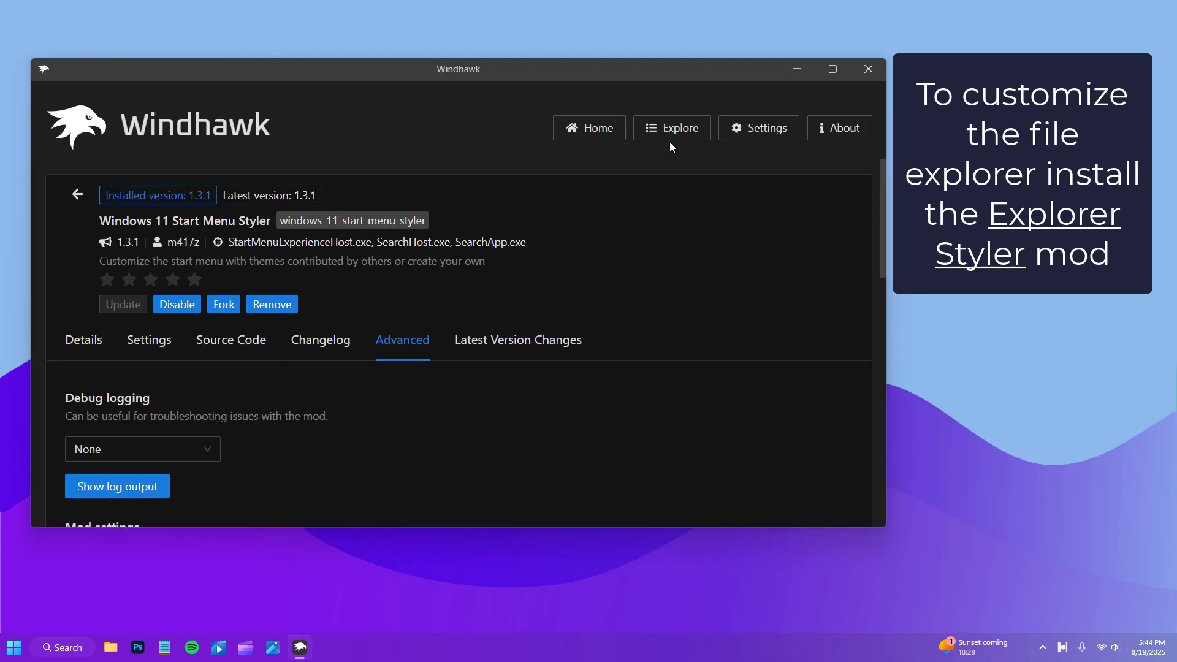
click(672, 134)
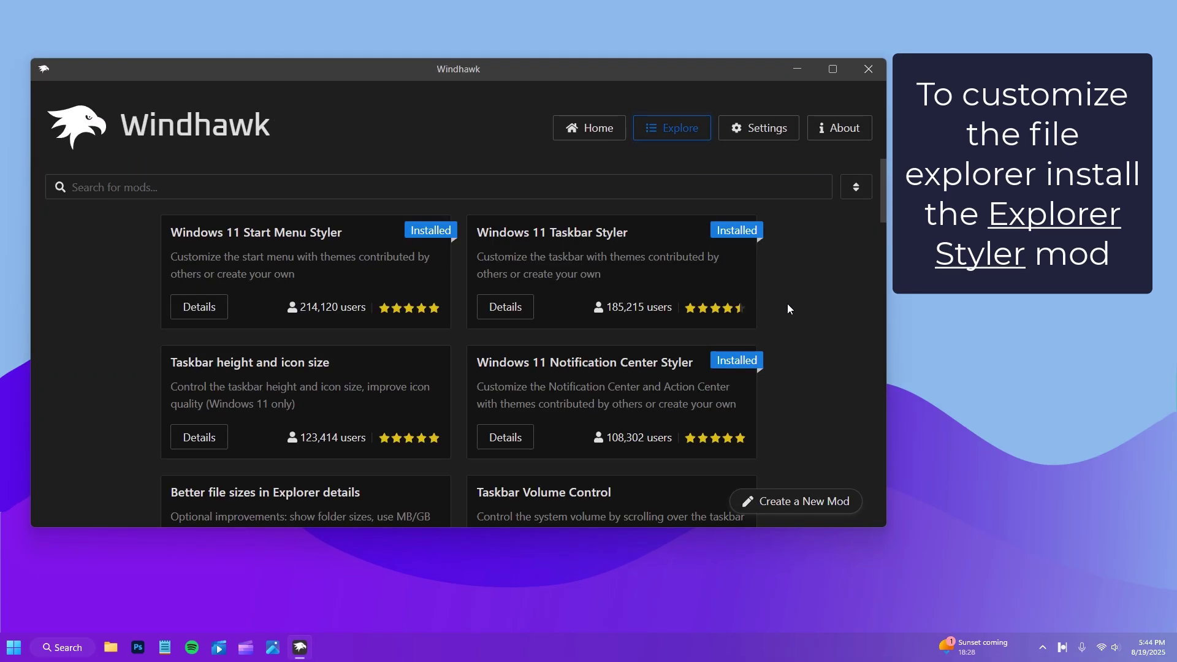
click(263, 177)
text(explorer sty)
click(199, 307)
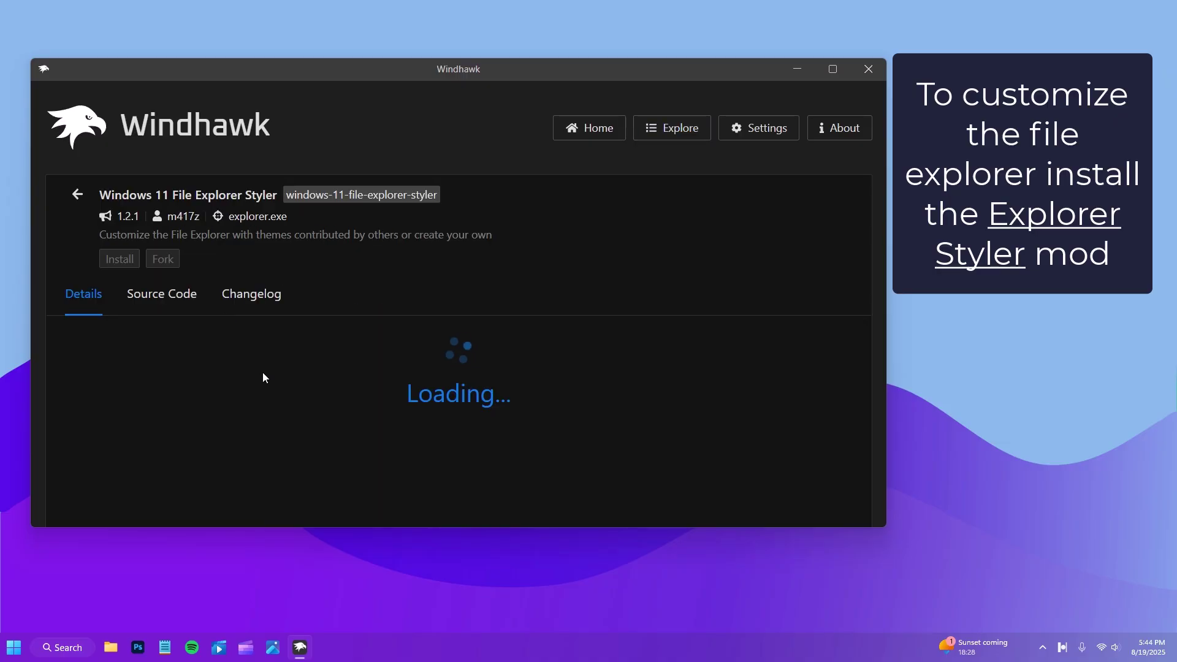
click(119, 259)
click(570, 438)
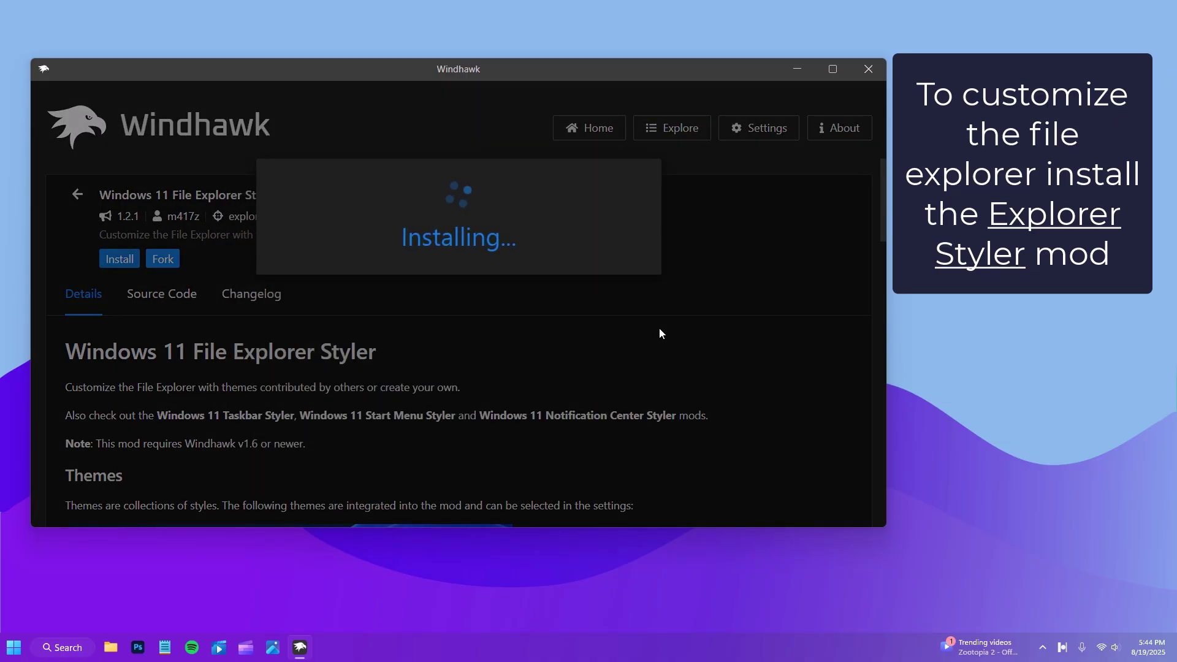
- View File Explorer's command bar, then set the File Explorer Styler theme to NoCommandBar and save its settings
click(111, 647)
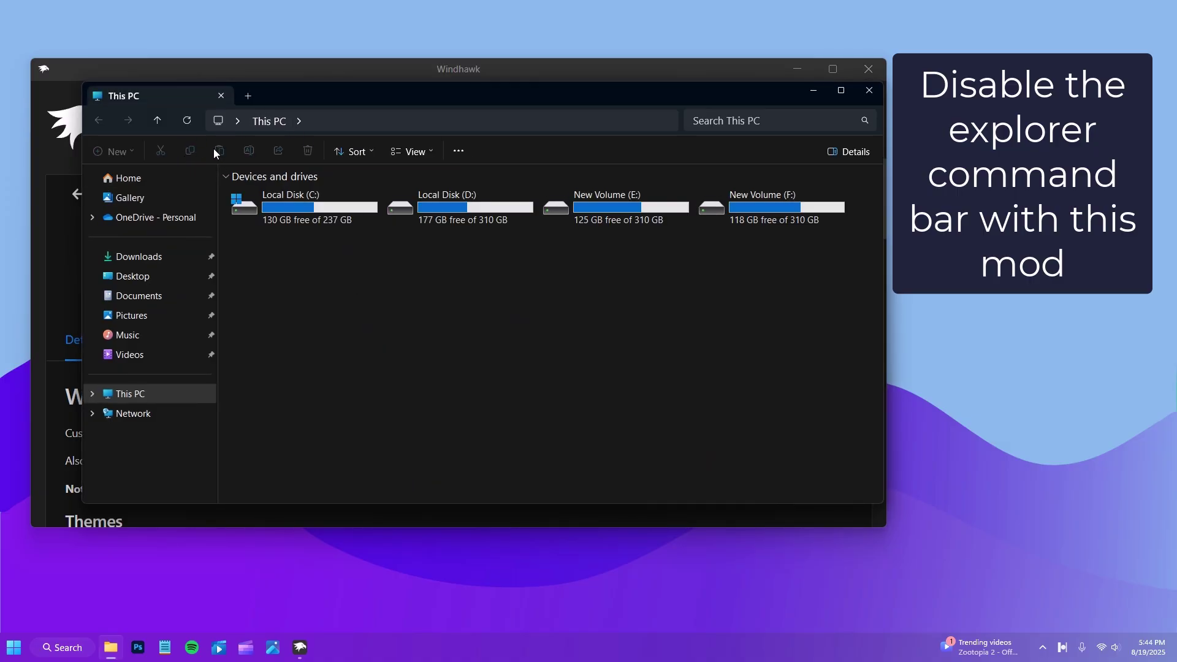
click(871, 92)
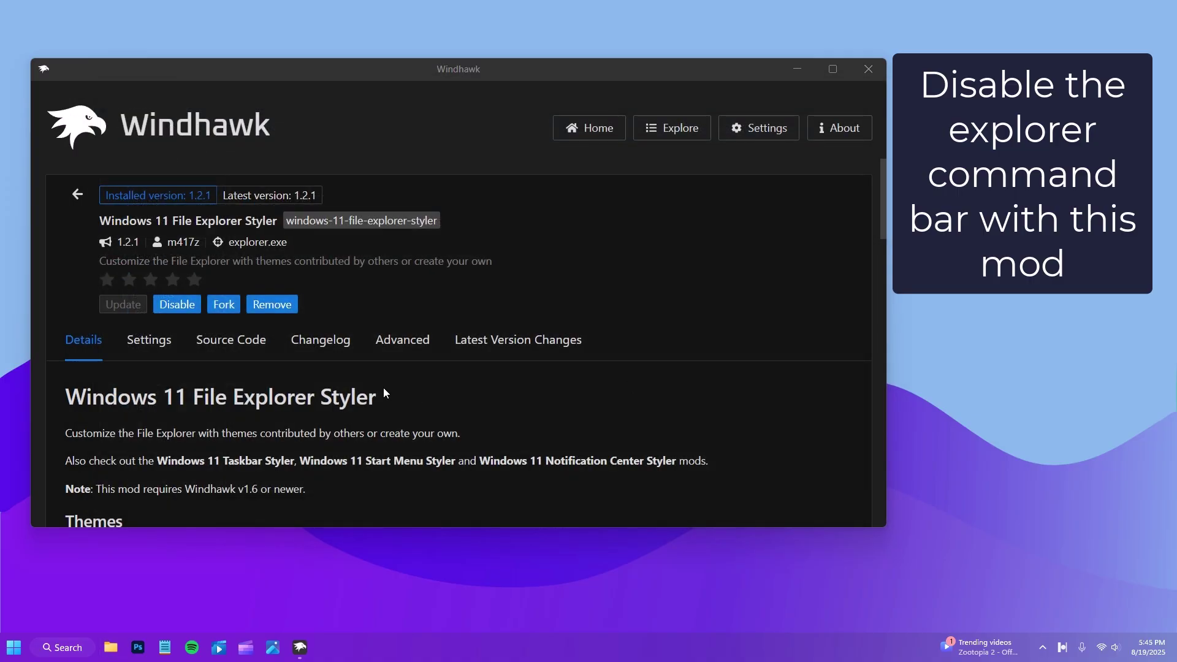
click(155, 339)
scroll(429, 368, down, 3)
click(368, 351)
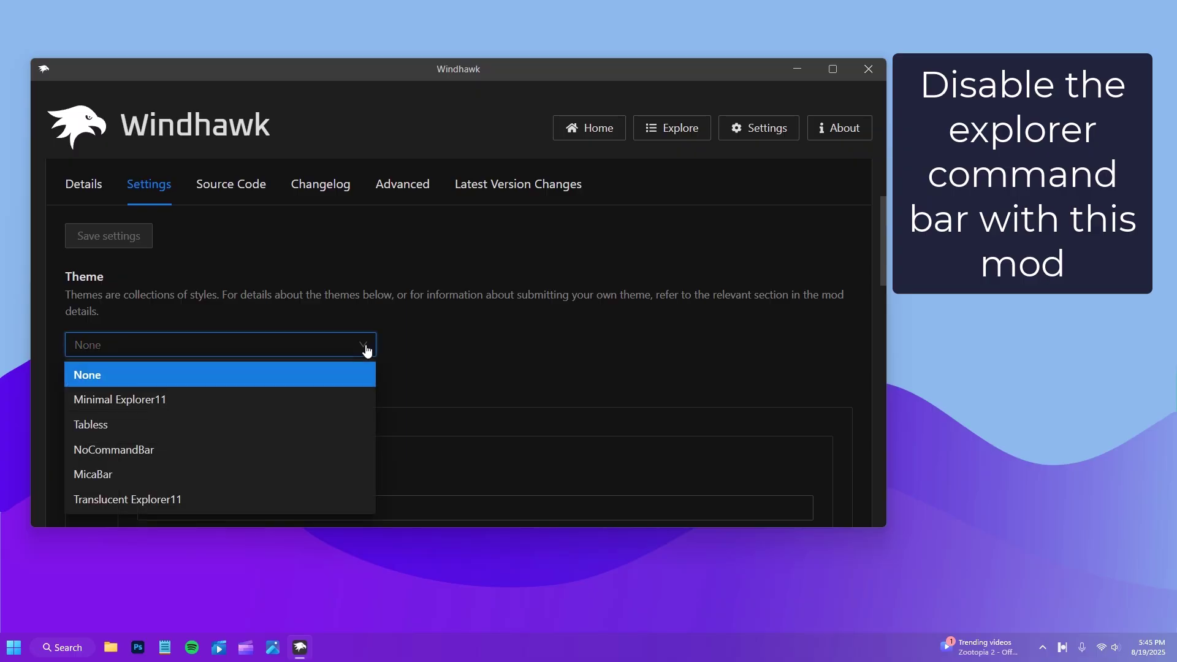
click(147, 441)
click(117, 239)
- Open a File Explorer window to check its look without the command bar and close it again
click(135, 617)
key(super+e)
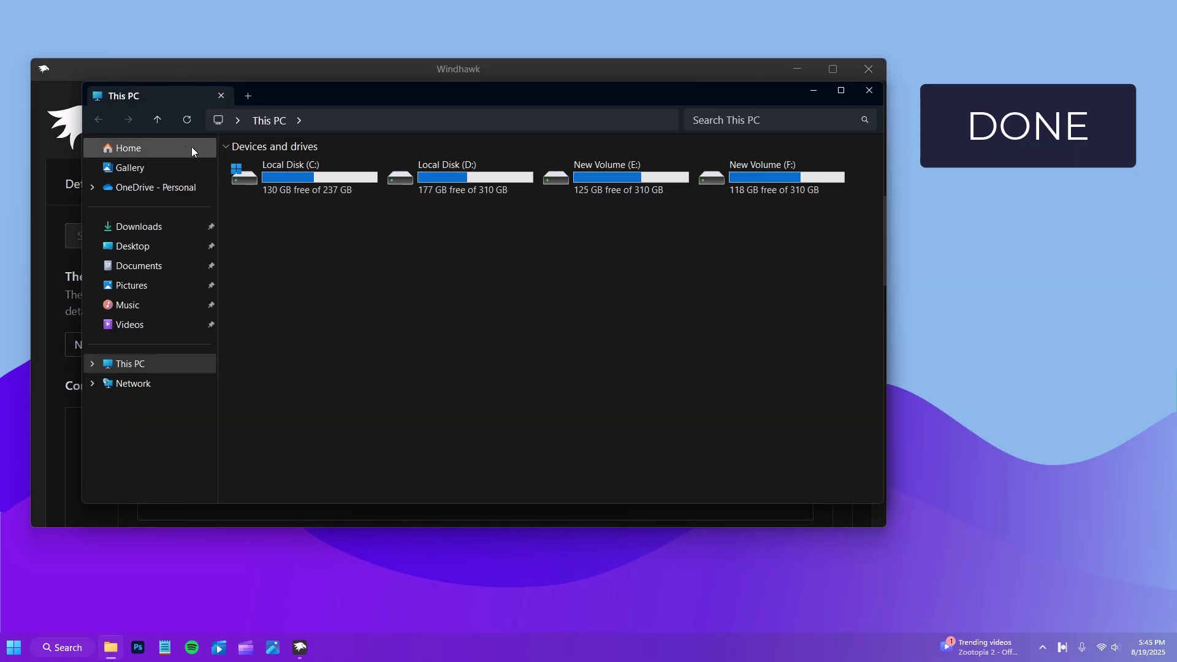
click(869, 91)
- Search Windhawk's mods for "transluc" and install the Translucent Windows mod, accepting the risk
scroll(761, 270, up, 3)
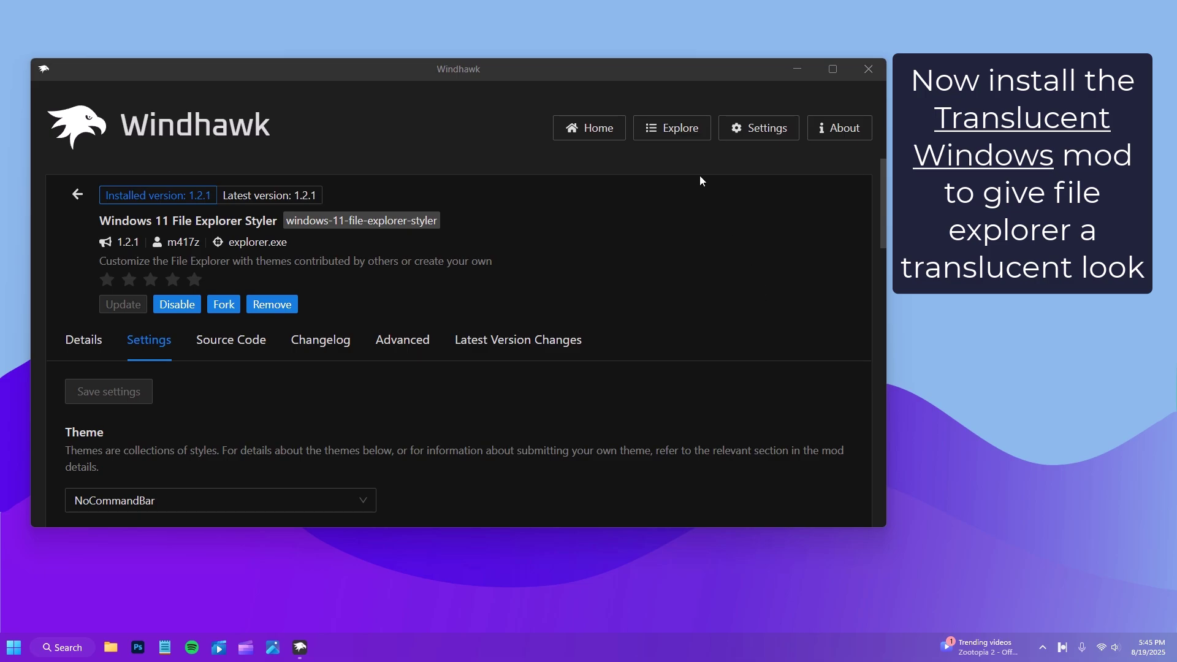
click(672, 128)
drag(129, 187, 49, 190)
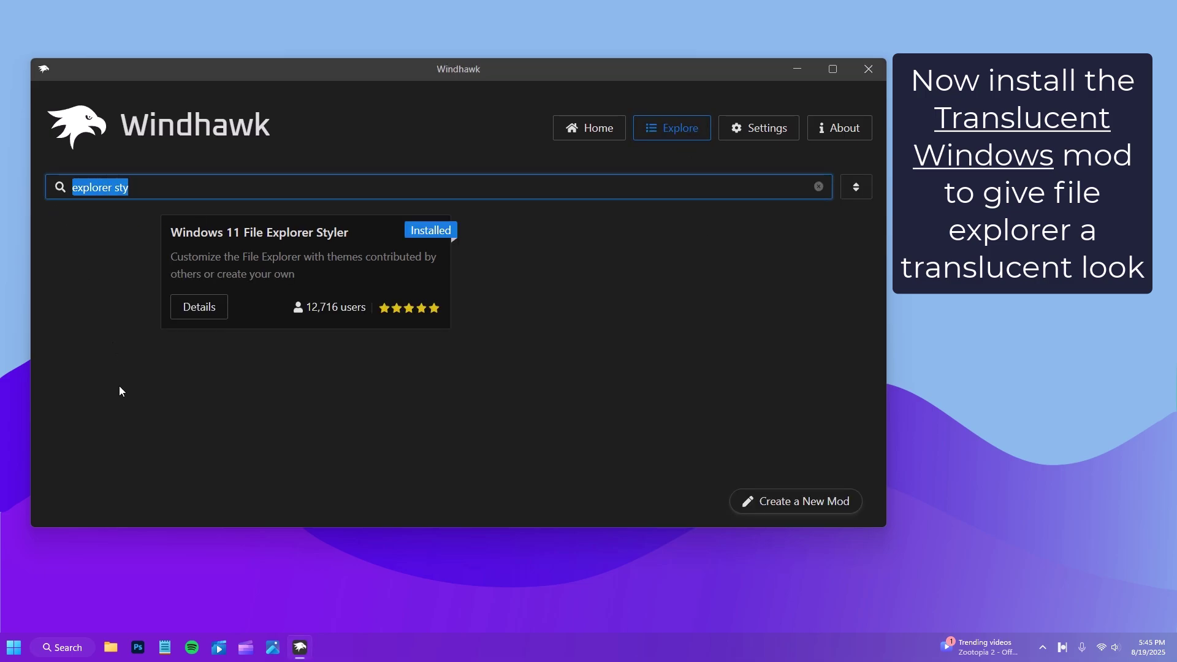
text(transluc)
click(214, 285)
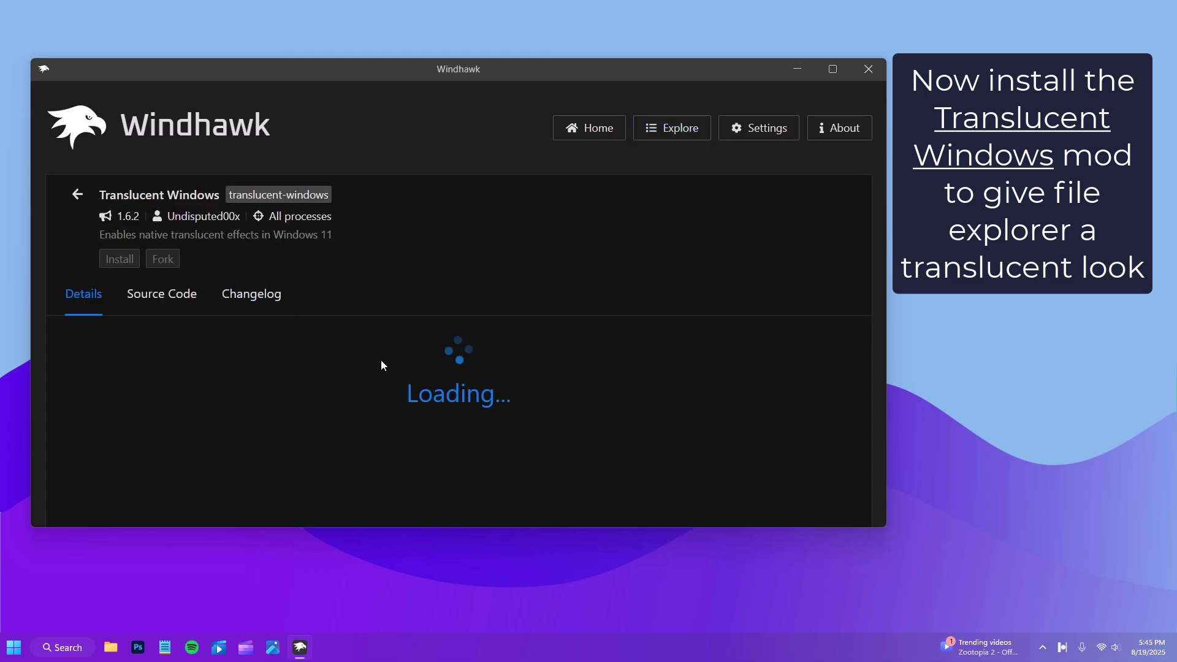
click(120, 259)
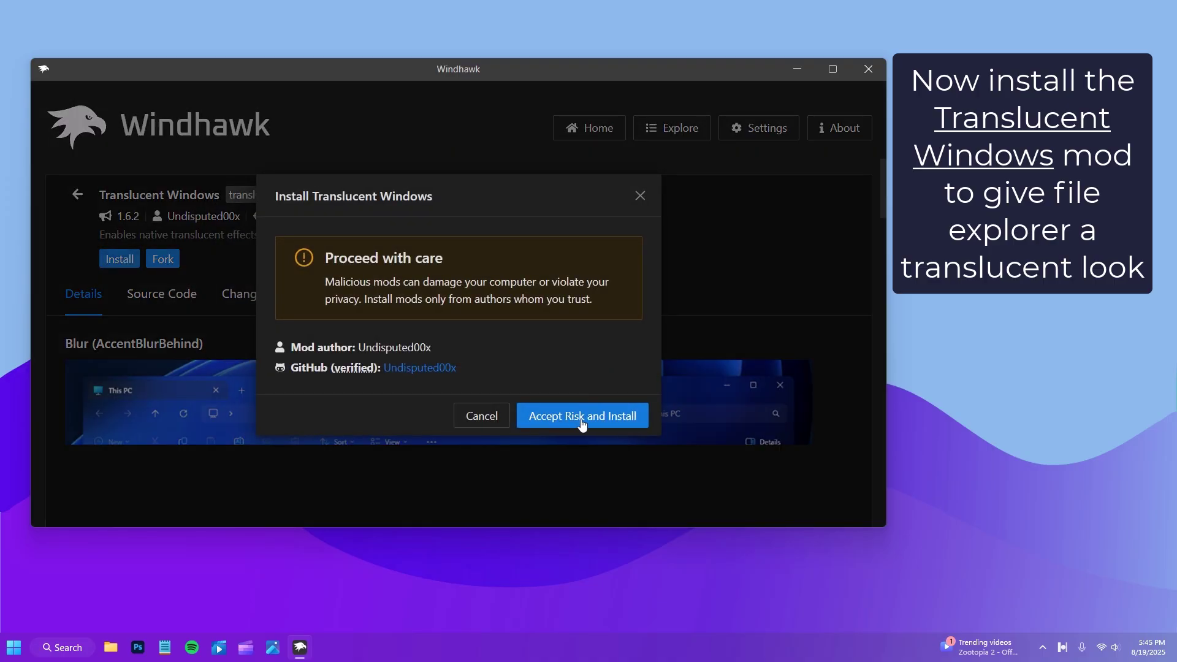
click(582, 417)
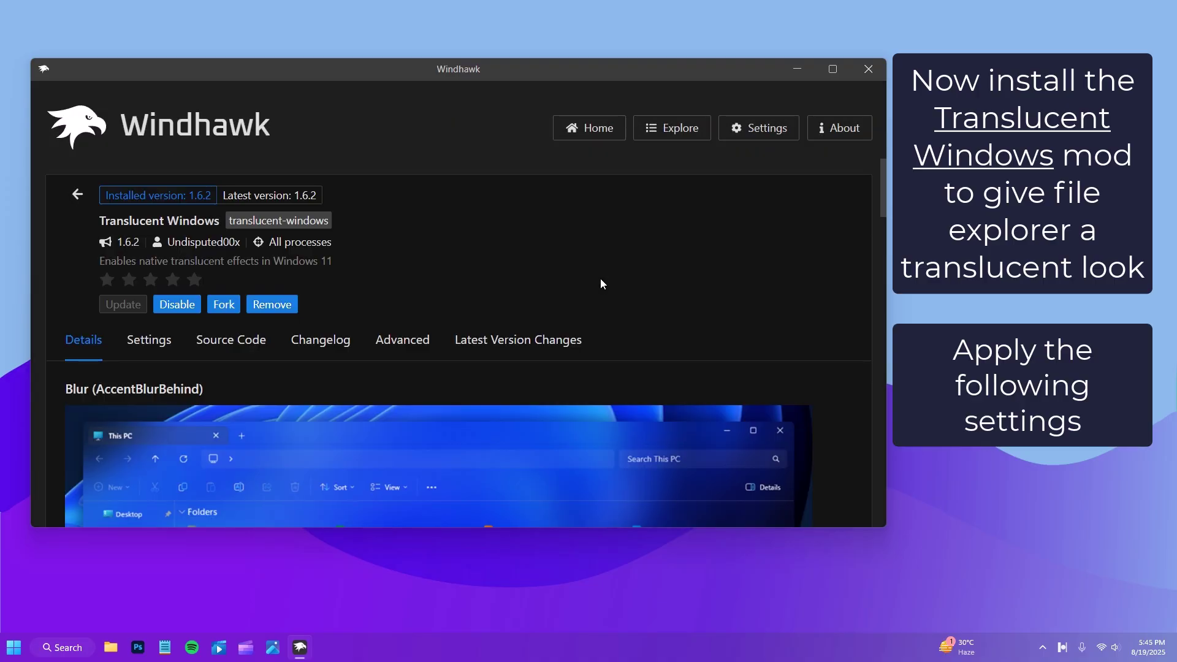
- Enable Windows theme custom rendering and the Windows theme accent colorizer in the Translucent Windows settings
click(149, 341)
scroll(510, 357, down, 4)
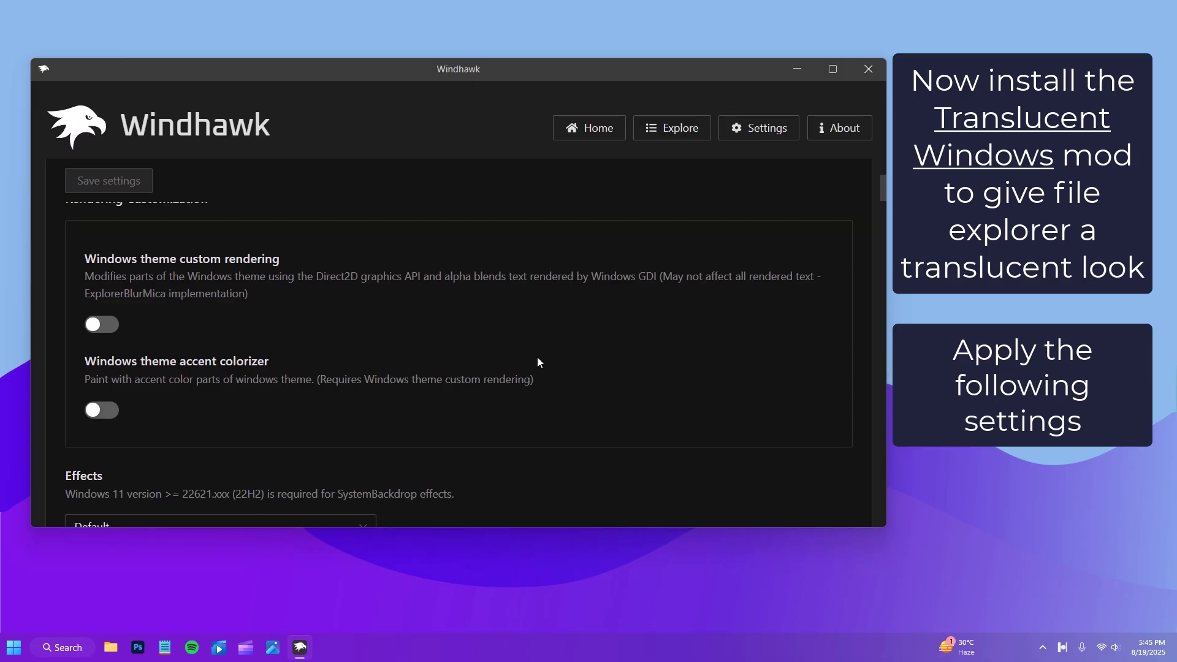
click(114, 329)
click(106, 417)
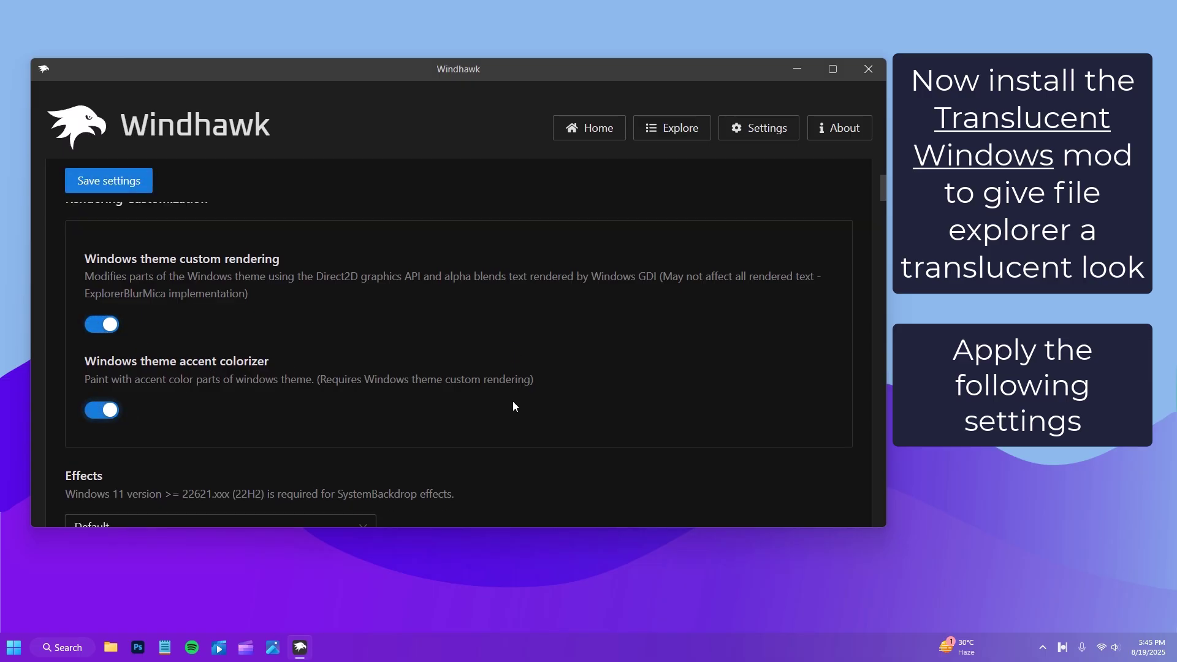
- Set the Translucent Windows effect to Blur (AccentBlurBehind)
scroll(521, 393, down, 2)
click(365, 372)
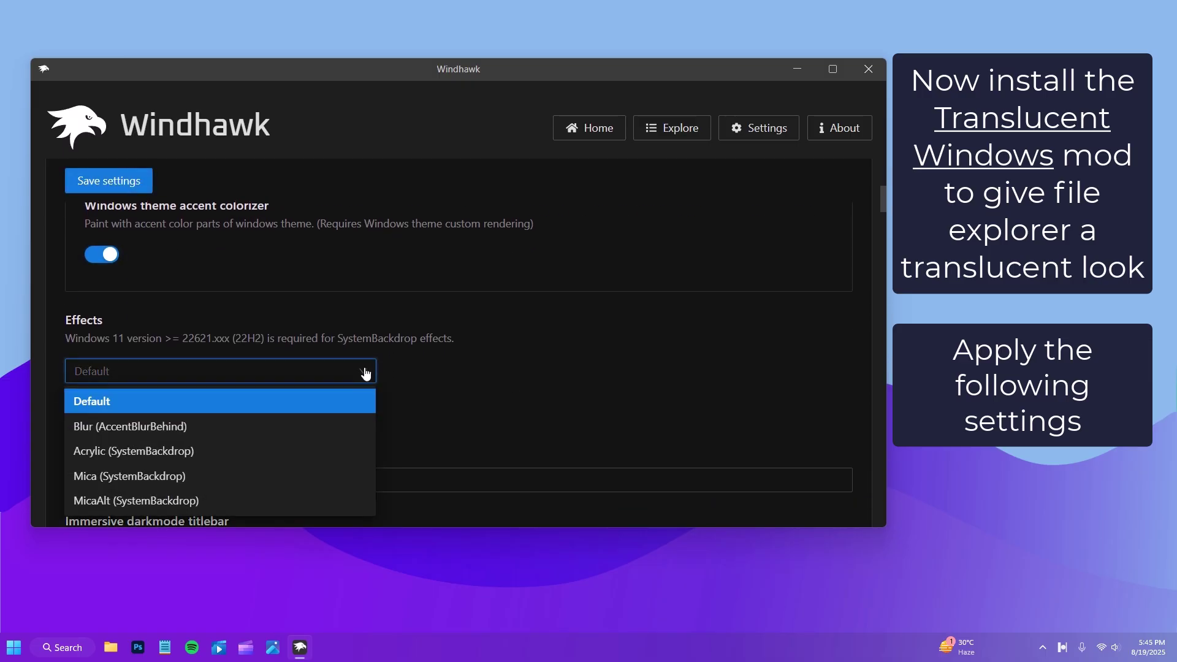
click(154, 428)
- Enable the Immersive darkmode titlebar and Extend effects into entire window options of the Translucent Windows mod
scroll(511, 422, down, 3)
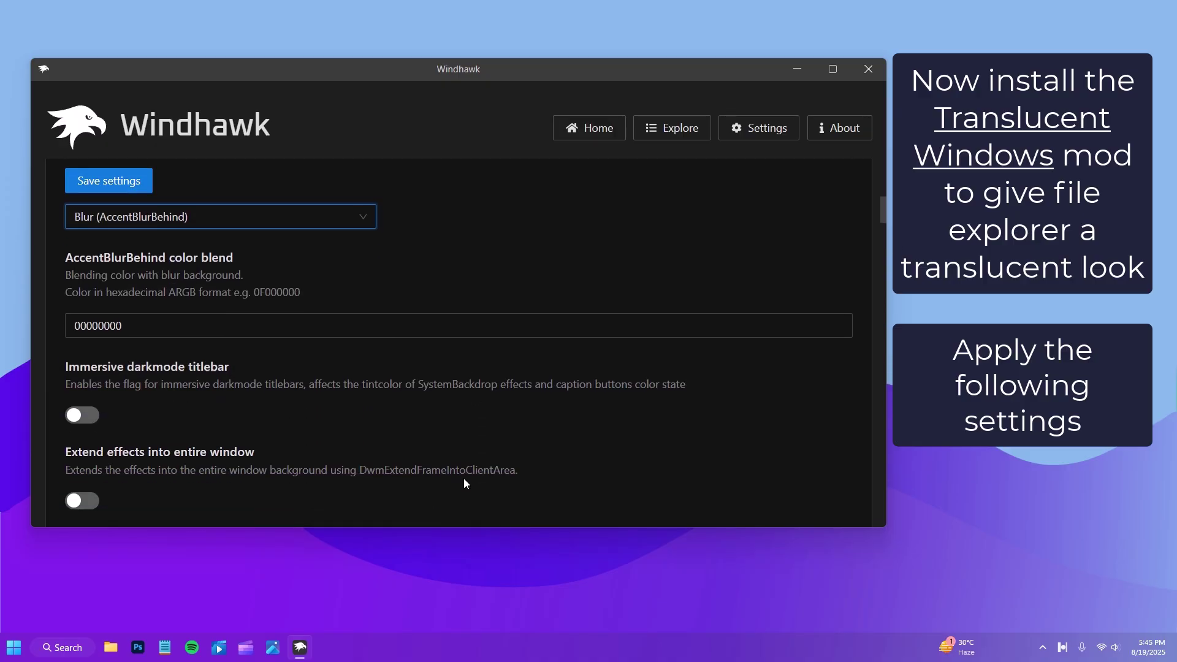
click(82, 414)
click(82, 500)
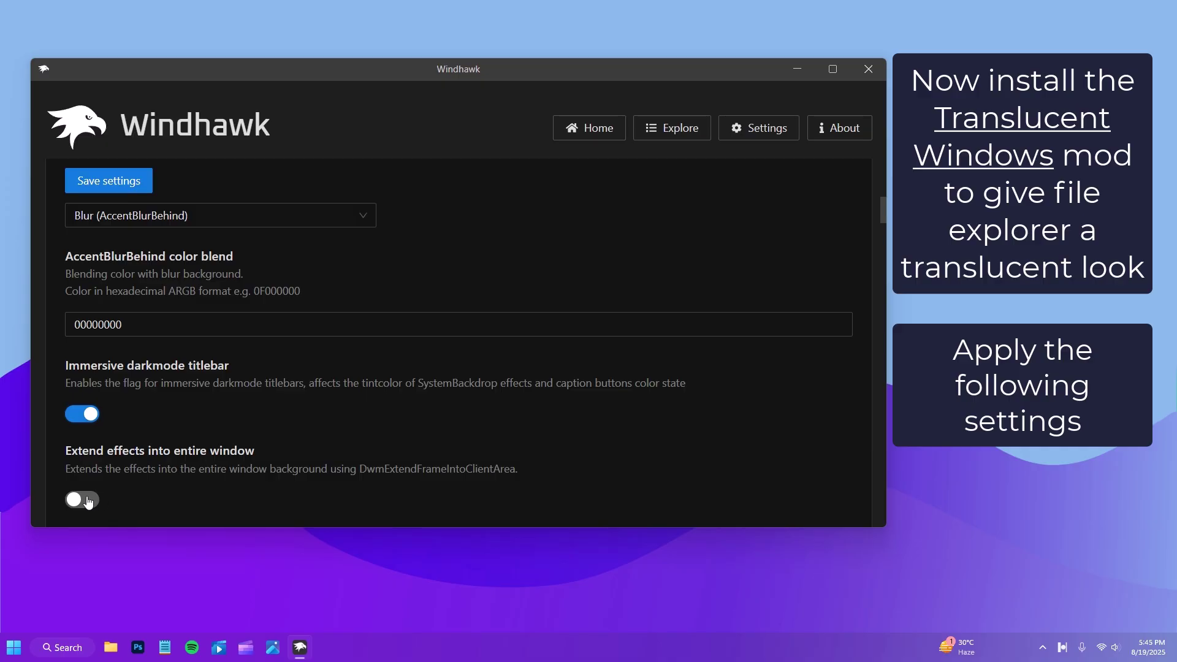
scroll(367, 469, down, 2)
scroll(399, 455, up, 5)
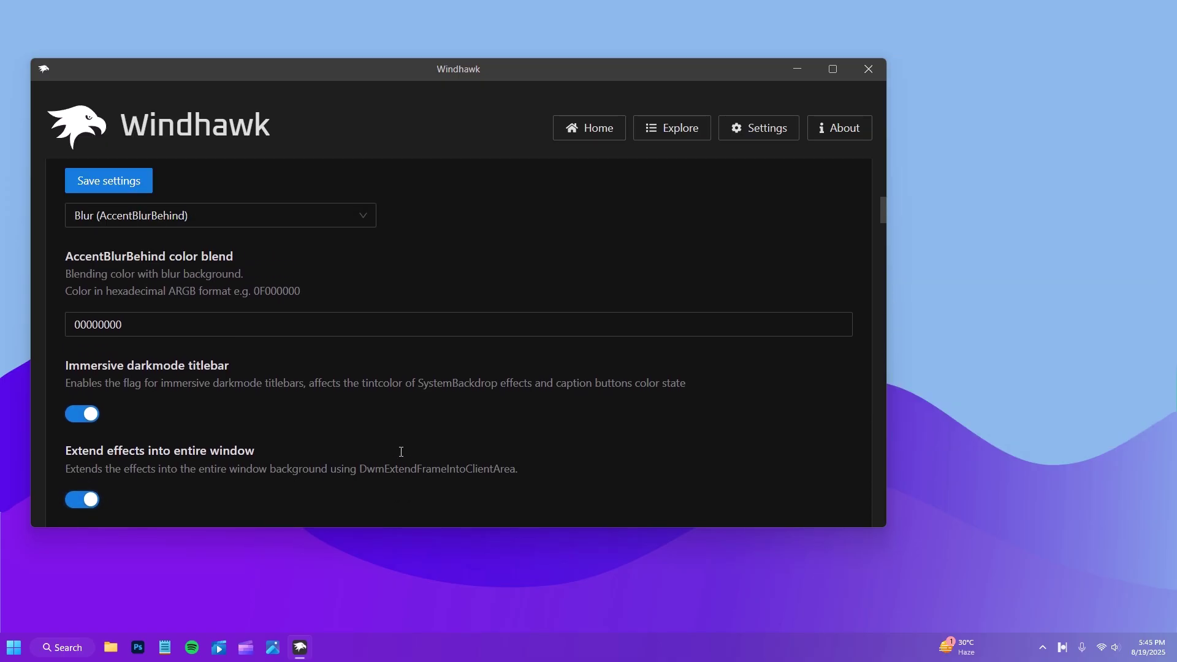
- Set the AccentBlurBehind color blend to 0F000000 and save the mod's settings
scroll(367, 466, down, 1)
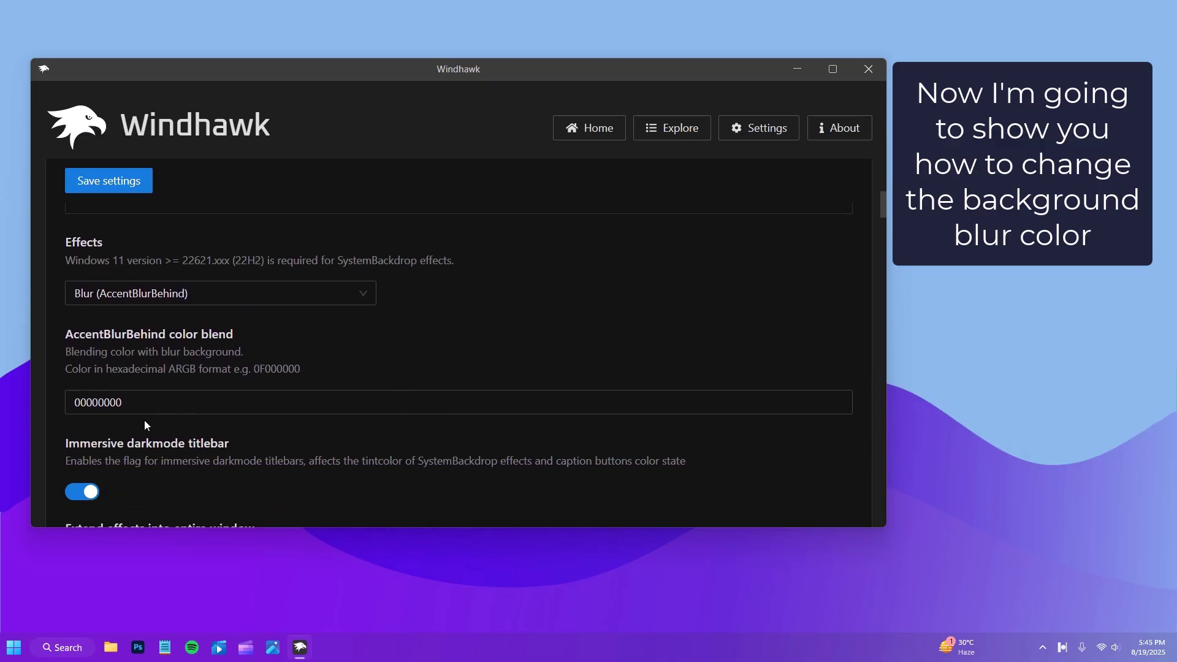
drag(77, 403, 87, 407)
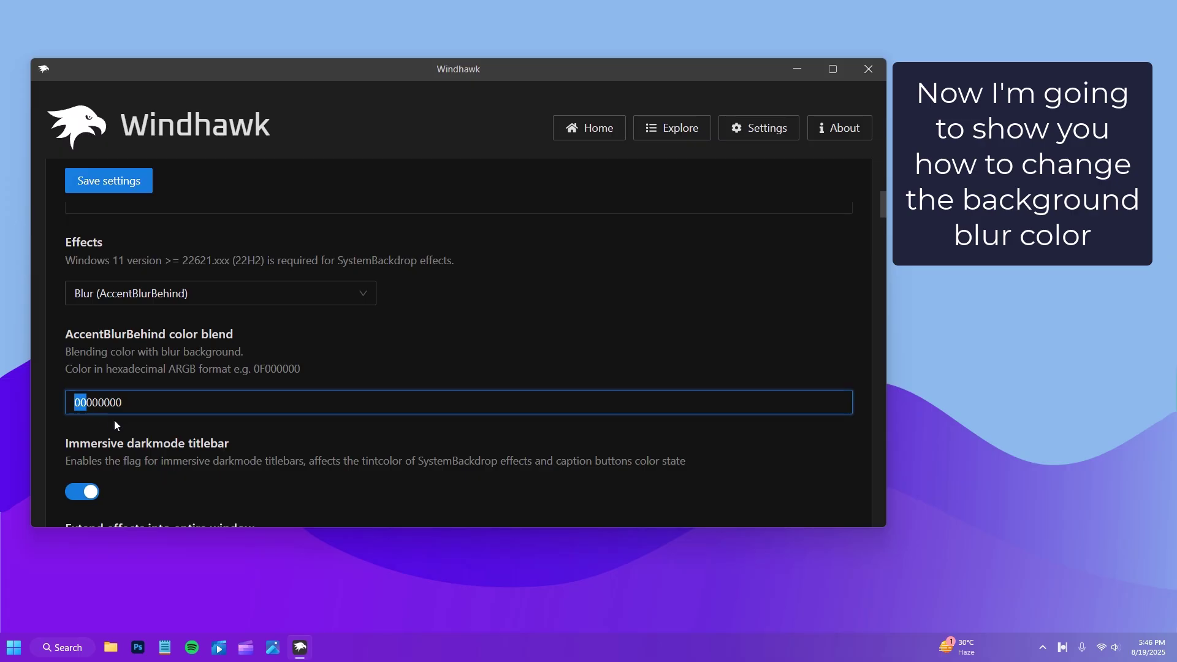
text(0F)
click(128, 184)
- Open a File Explorer window to check the background blend, close it and return to Windhawk
click(799, 70)
click(111, 647)
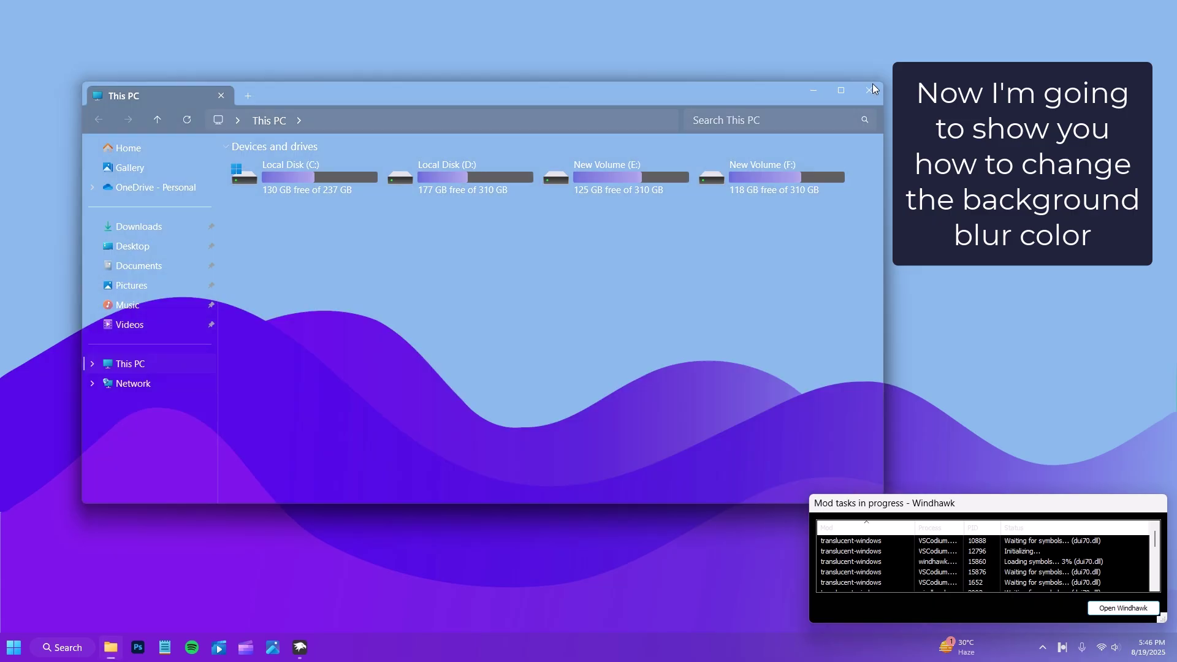
click(875, 89)
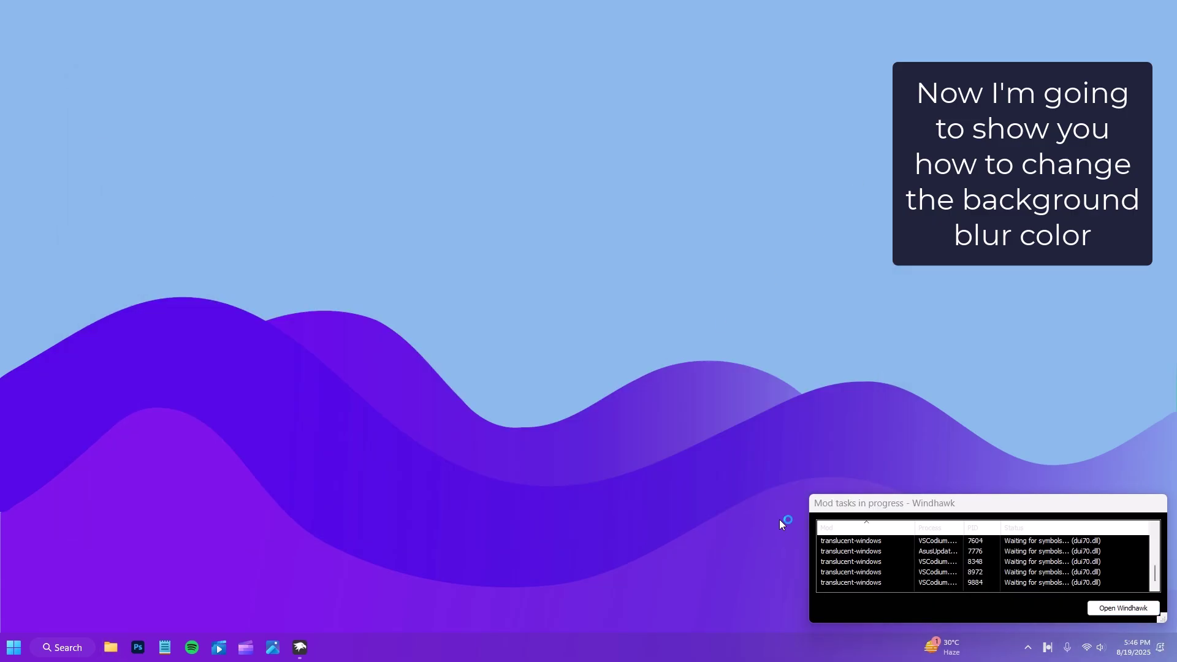
click(1108, 608)
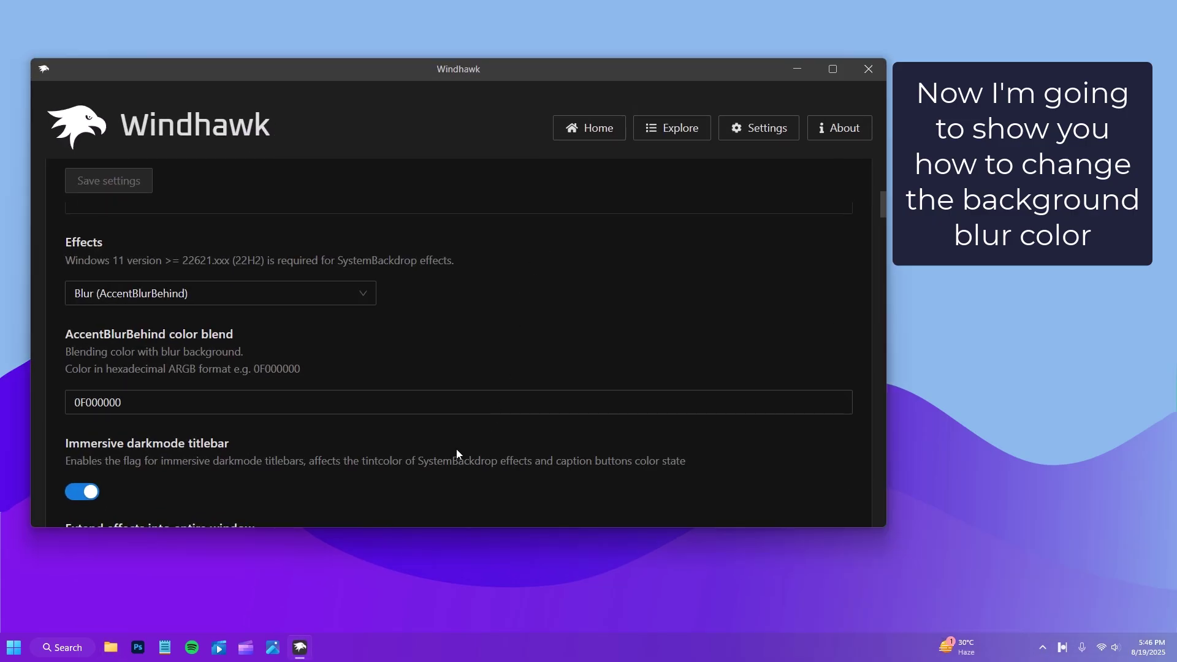
- Change the AccentBlurBehind color blend to 8C000000 and save the mod's settings
drag(76, 400, 87, 403)
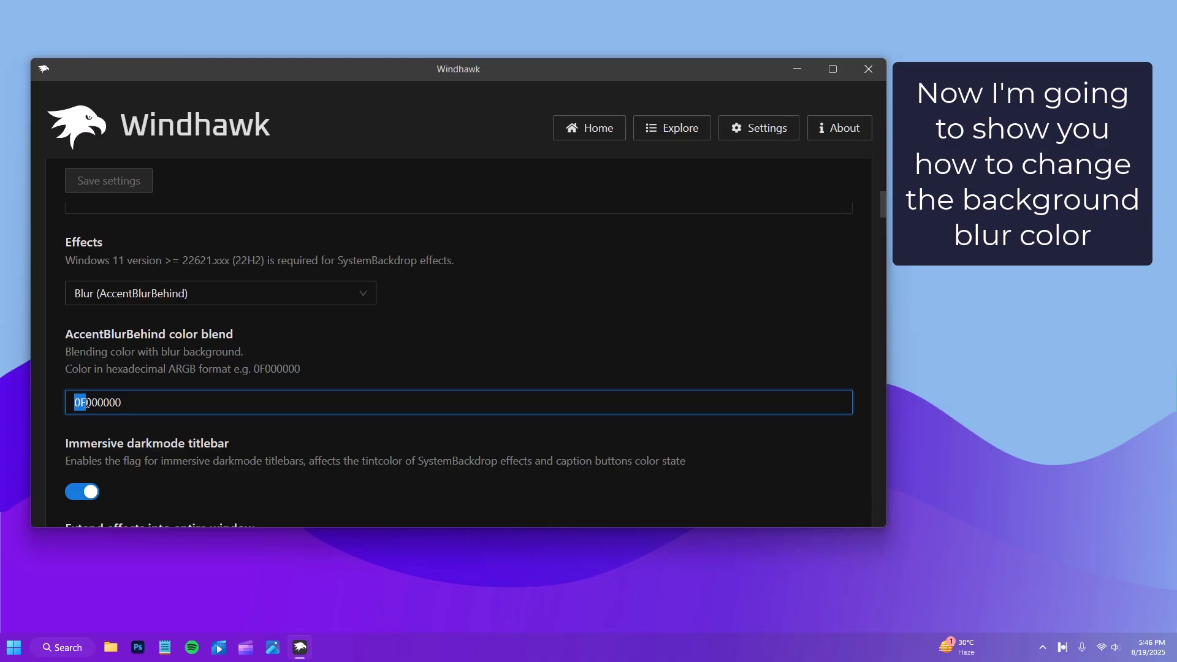
text(8C)
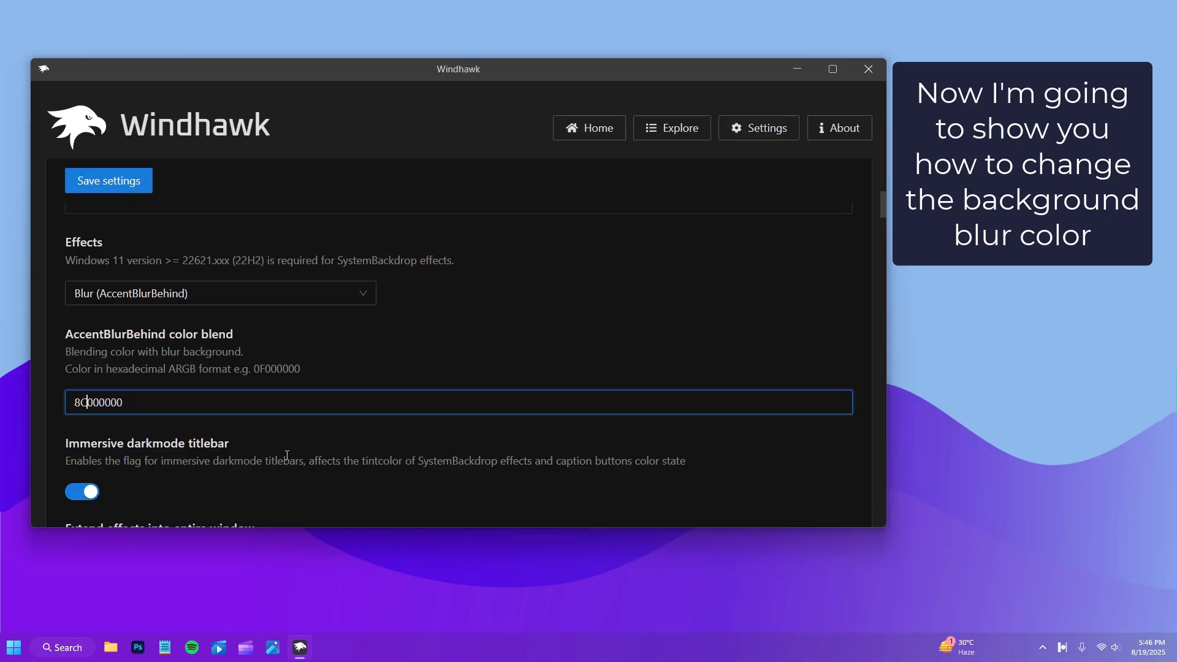
click(91, 178)
- Minimize Windhawk, open a File Explorer window, move it over the desktop to check the darker blur and close it
click(797, 69)
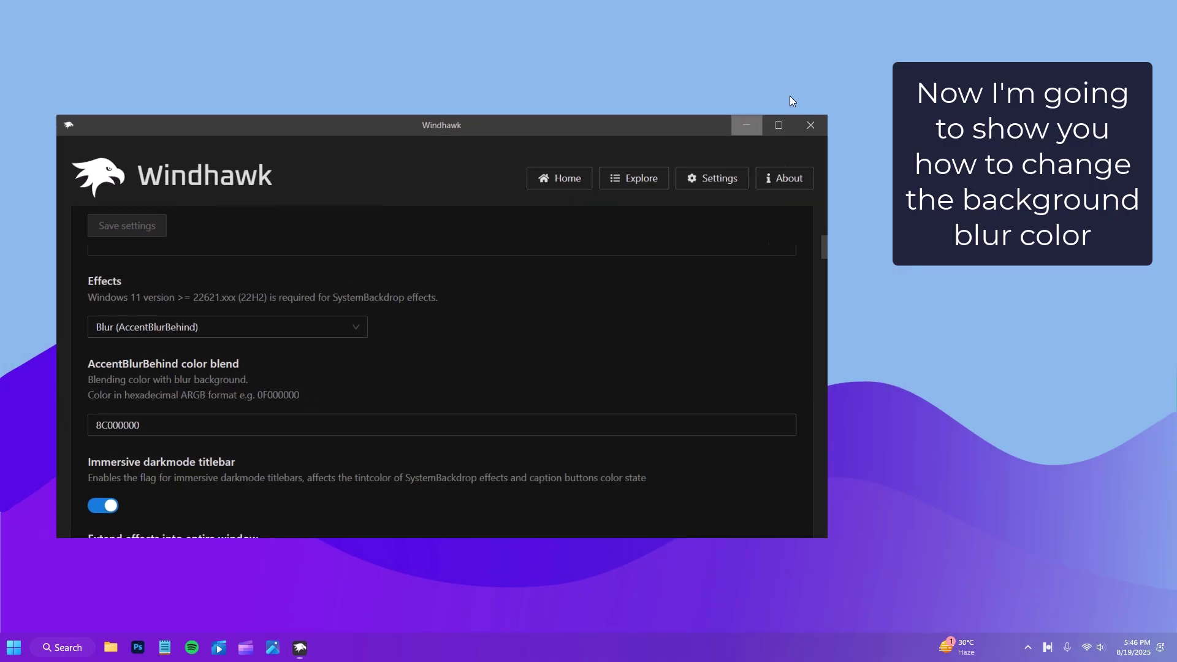
click(111, 647)
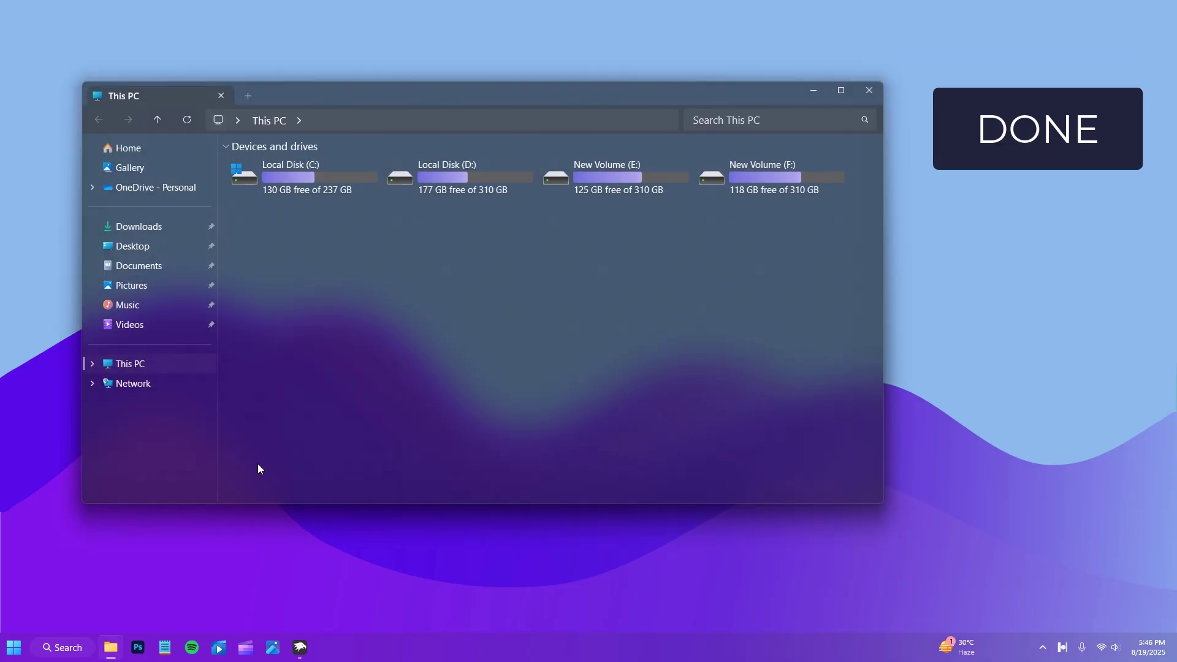
drag(543, 98, 660, 85)
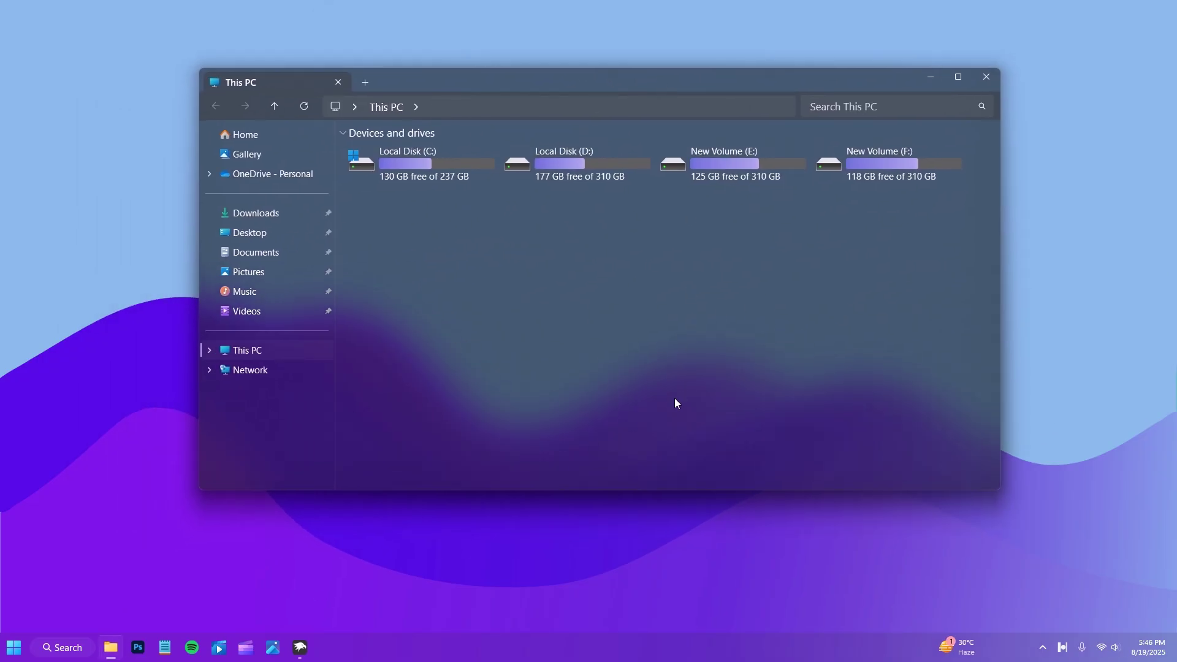
click(994, 78)
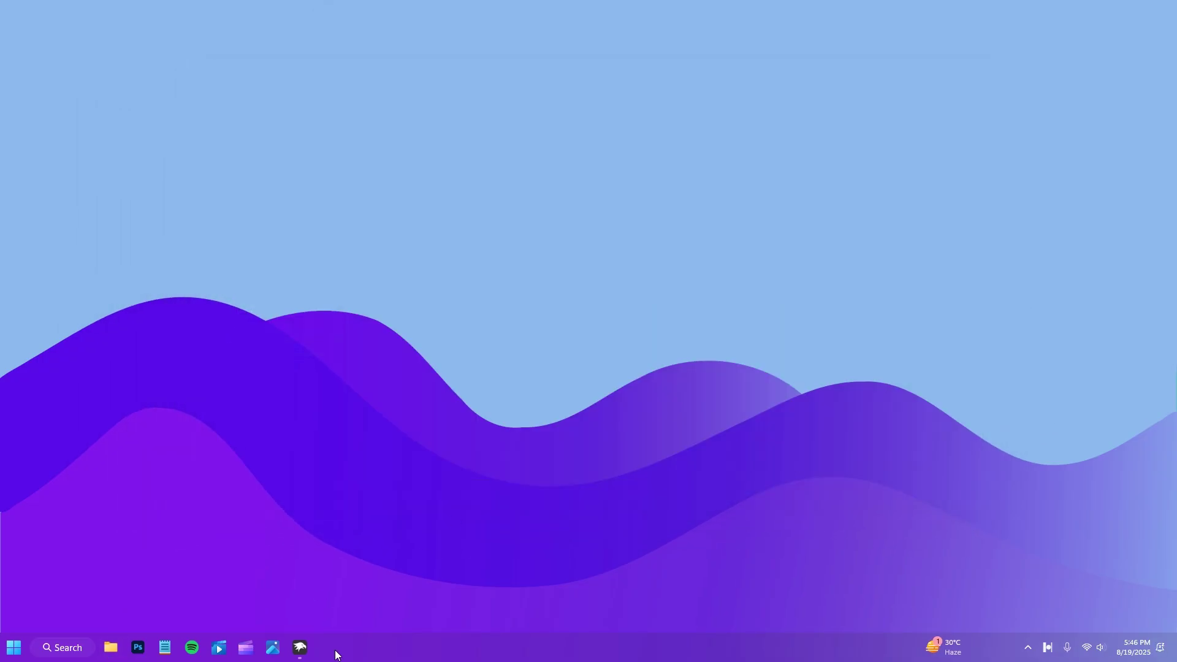
- Return to Windhawk and review the alternative Translucent Windows settings that use the Acrylic (SystemBackdrop) effect
click(299, 648)
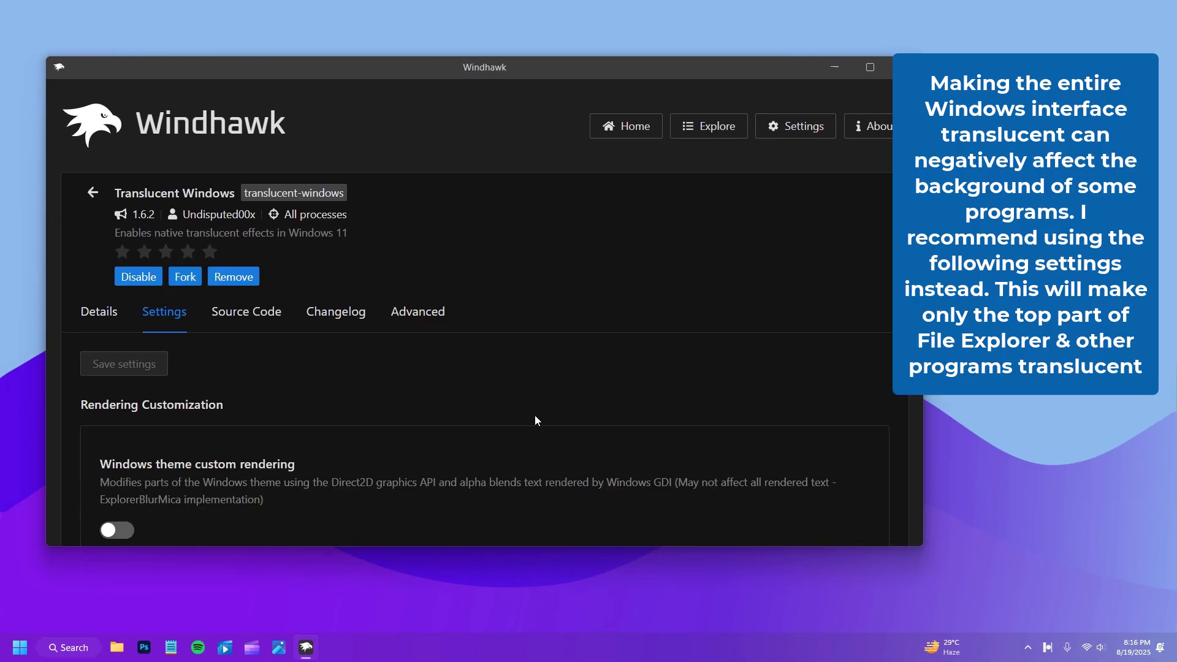
scroll(535, 416, down, 4)
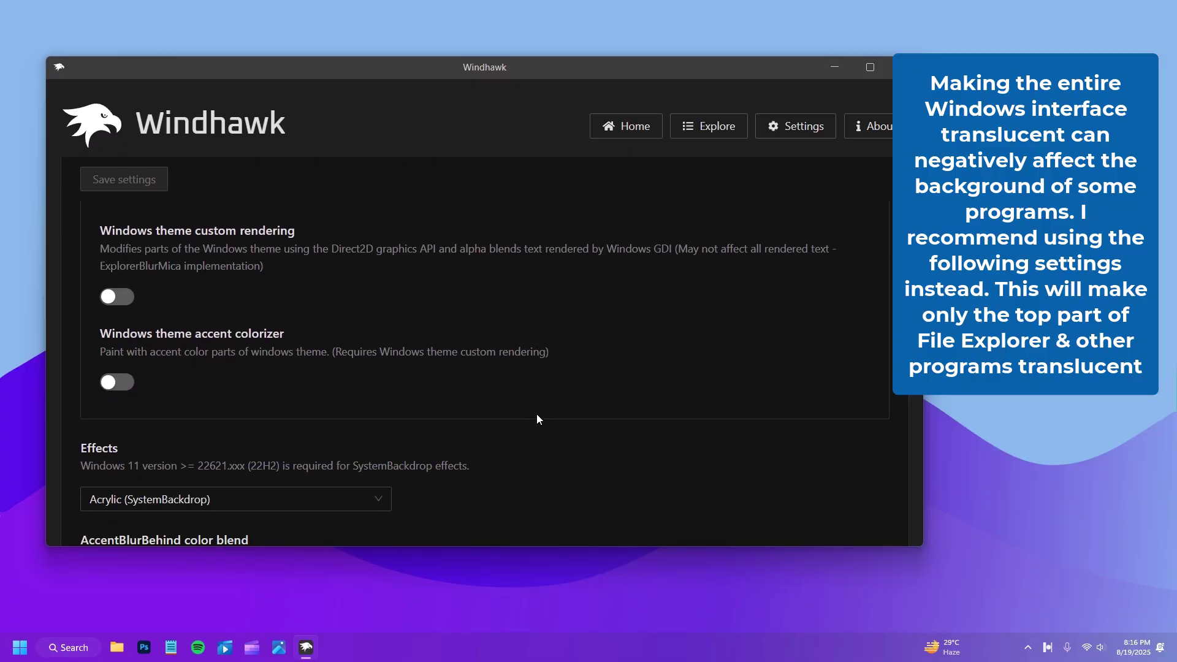
scroll(537, 420, down, 1)
scroll(537, 420, down, 2)
scroll(537, 420, down, 1)
scroll(537, 419, down, 2)
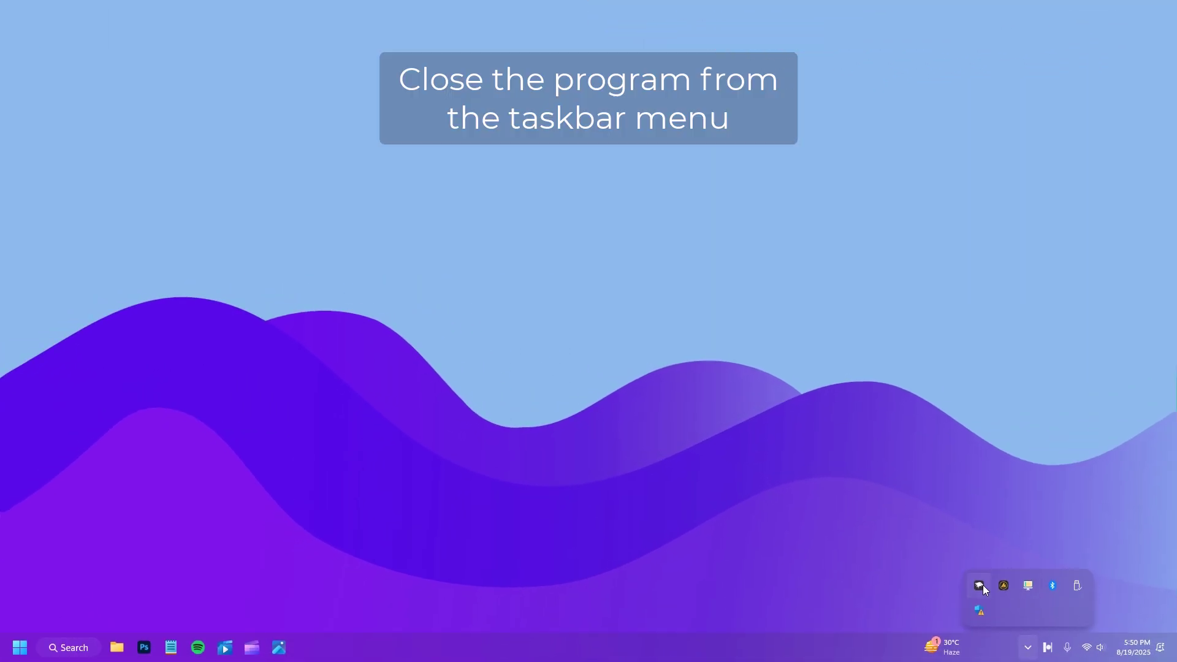
- Exit Windhawk completely from its system tray entry, confirming the exit
right_click(982, 586)
click(1028, 577)
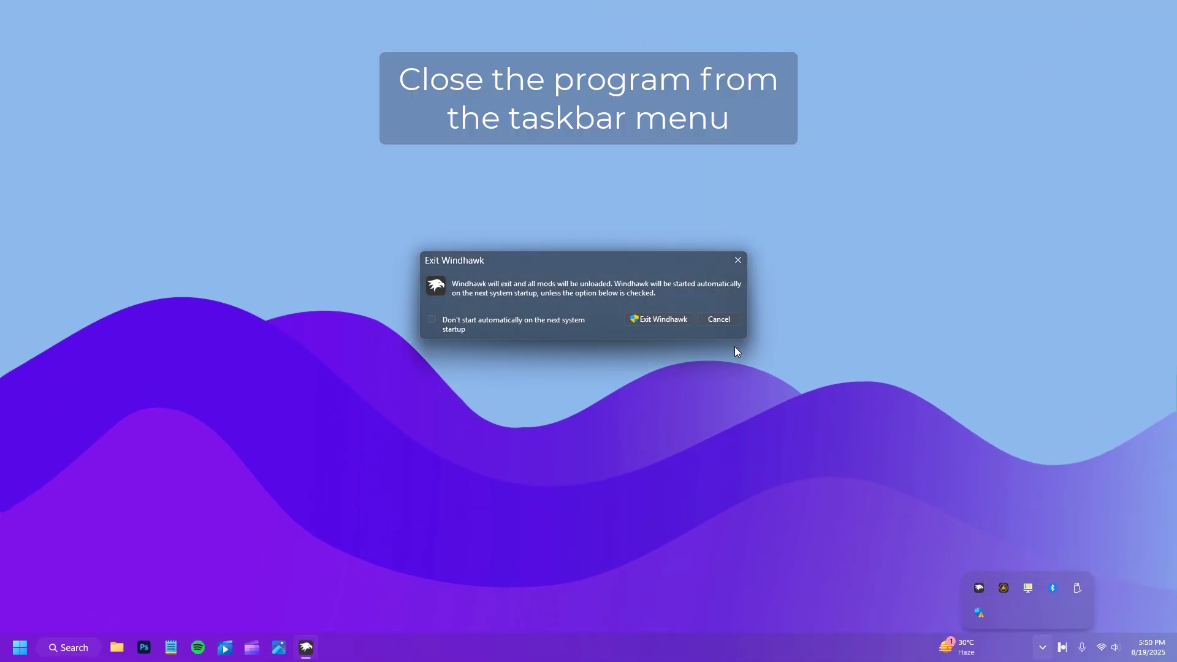
click(659, 319)
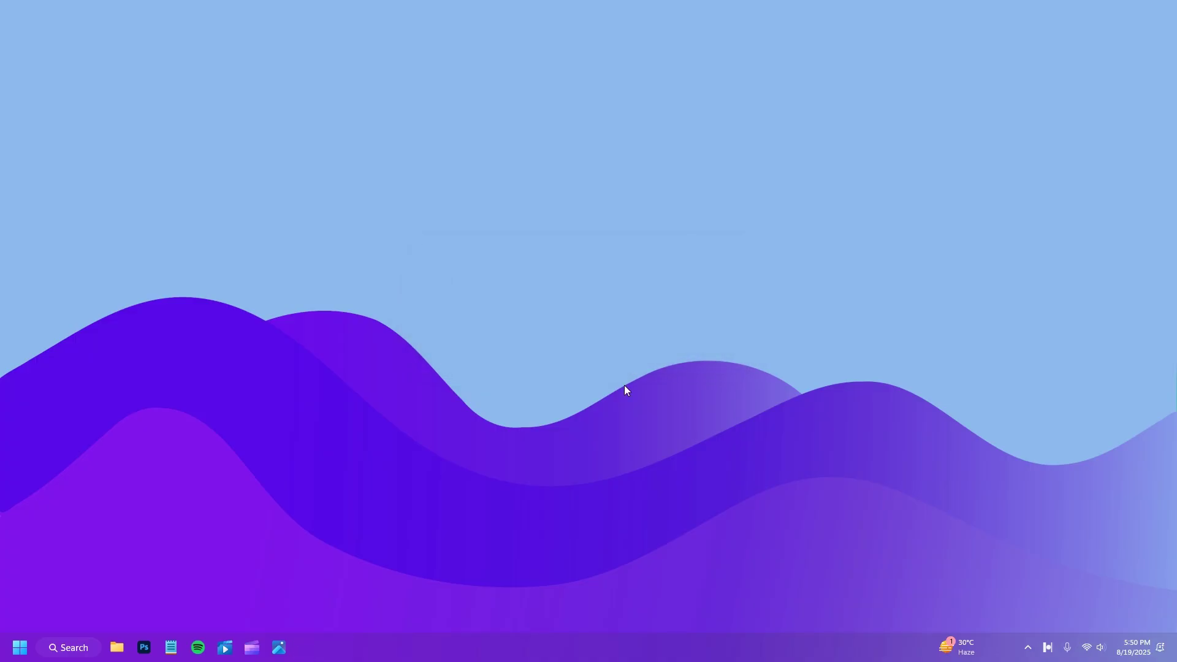
- Search Windows for "ADD OR", open Add or remove programs and find the uninstall option for Windhawk v1.6.1
click(66, 648)
text(ADD OR)
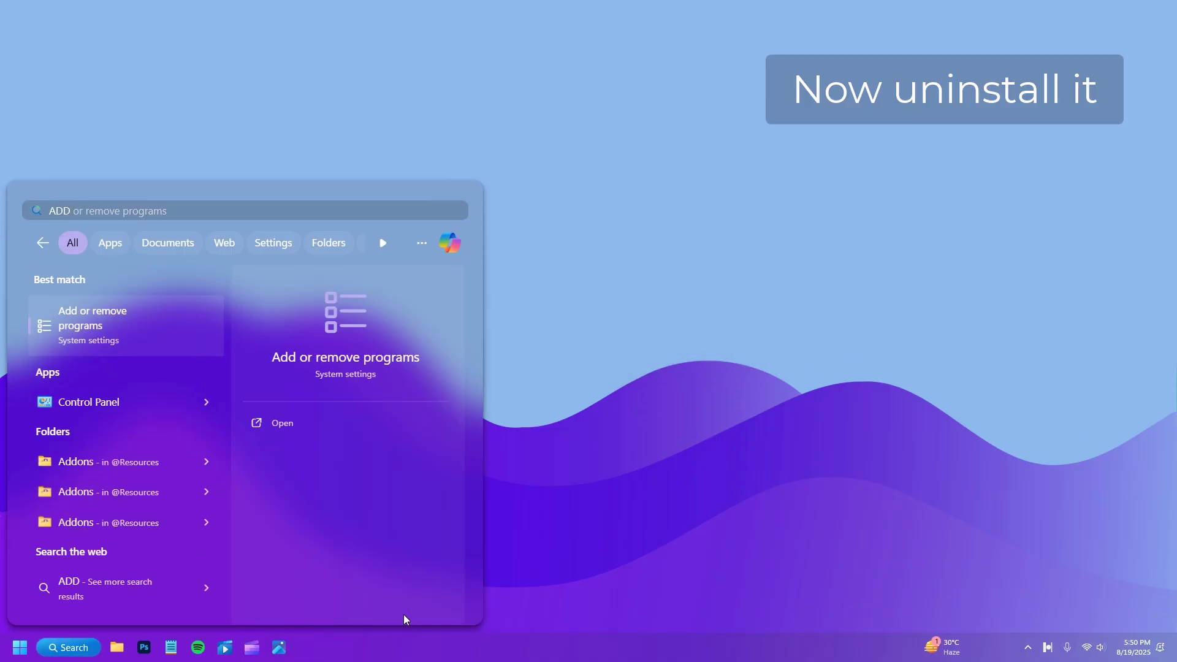
click(138, 313)
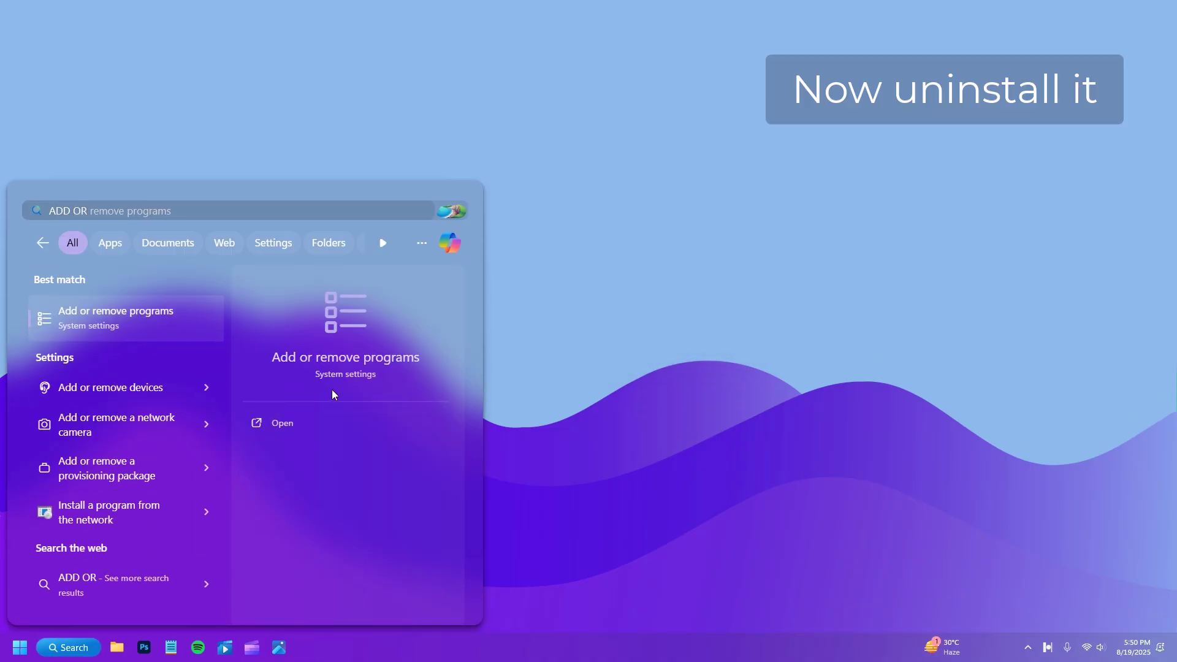
scroll(981, 368, down, 20)
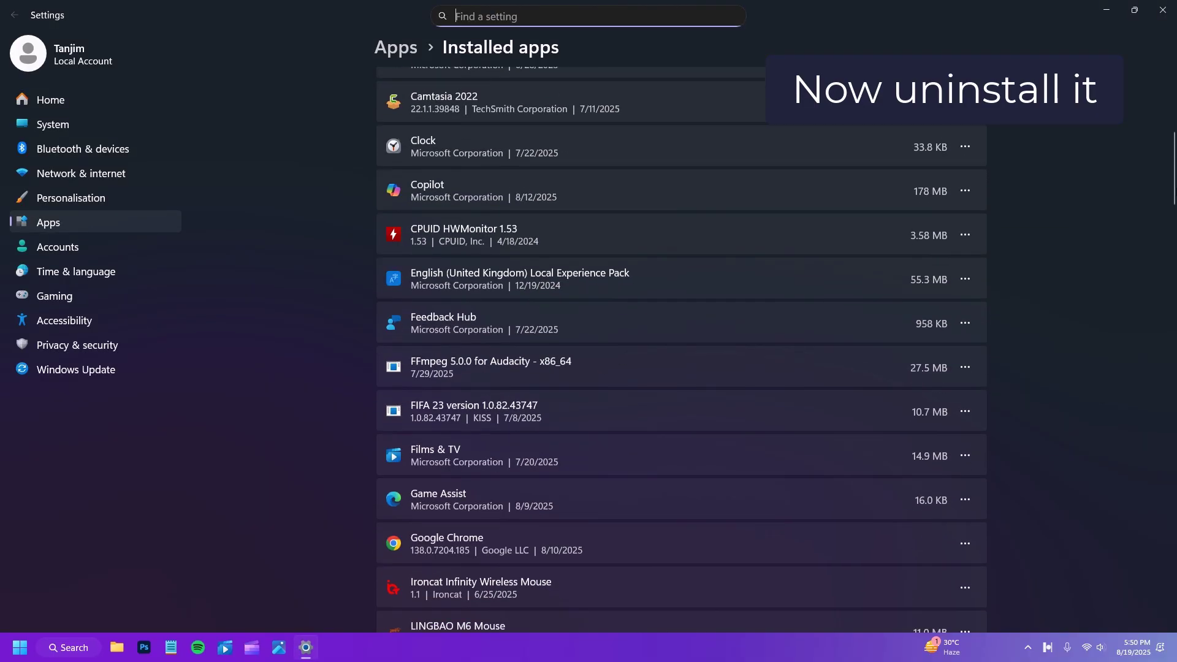
click(965, 406)
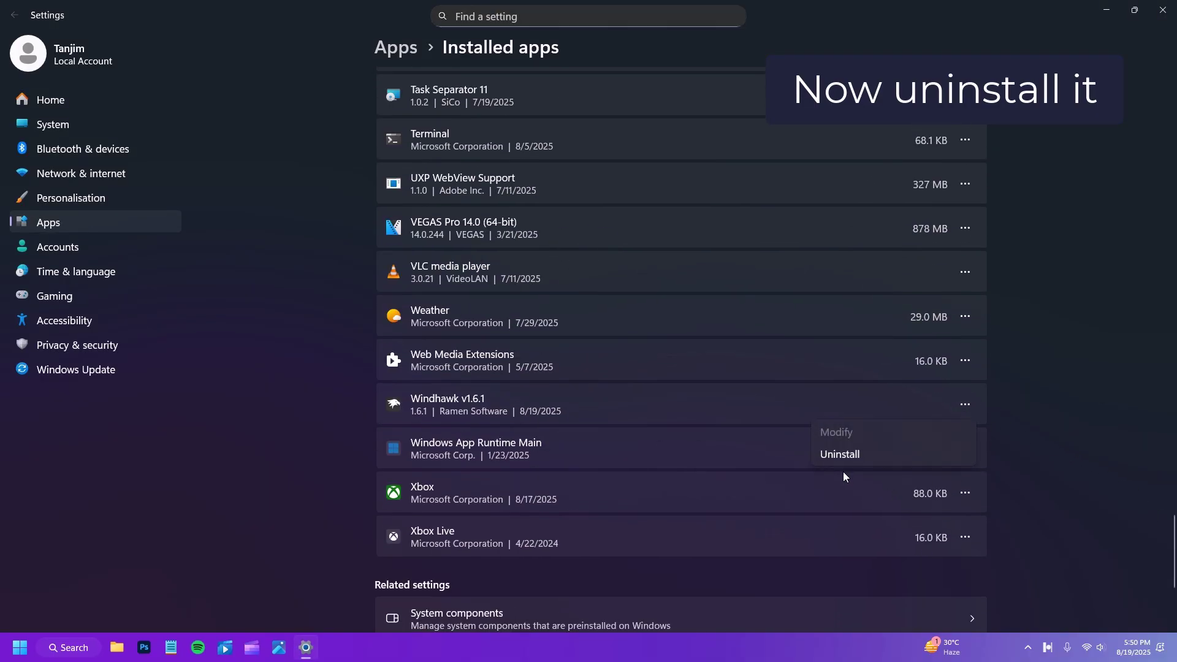
click(1131, 363)
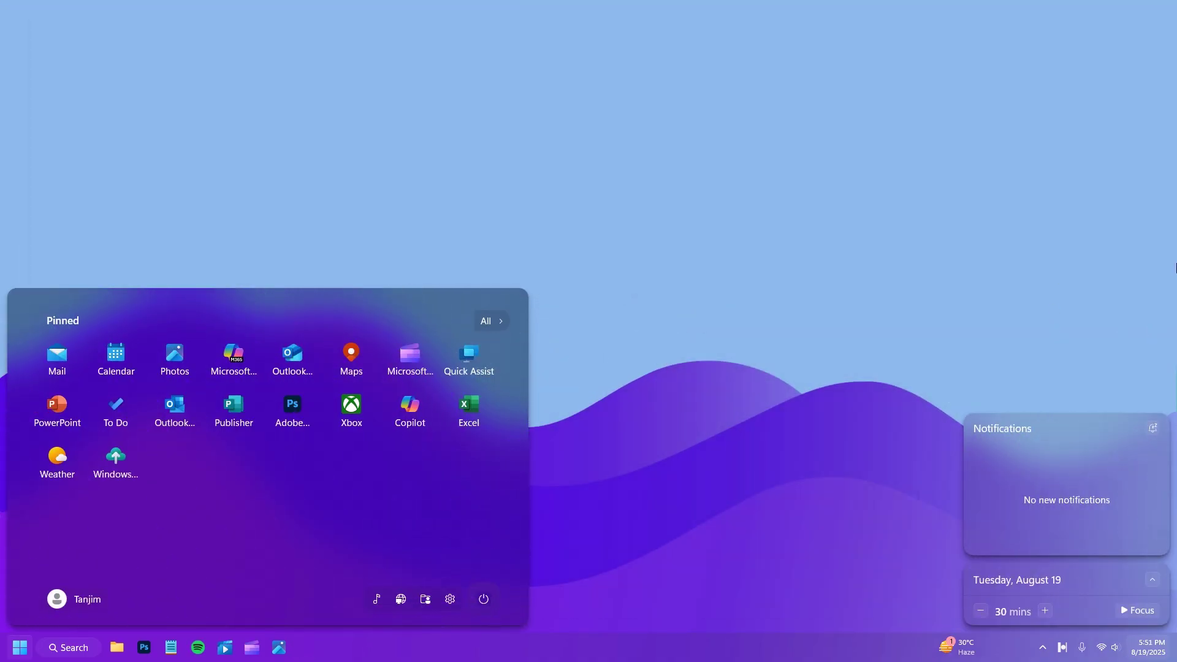
- Open a File Explorer window to view its translucent look
key(super+e)
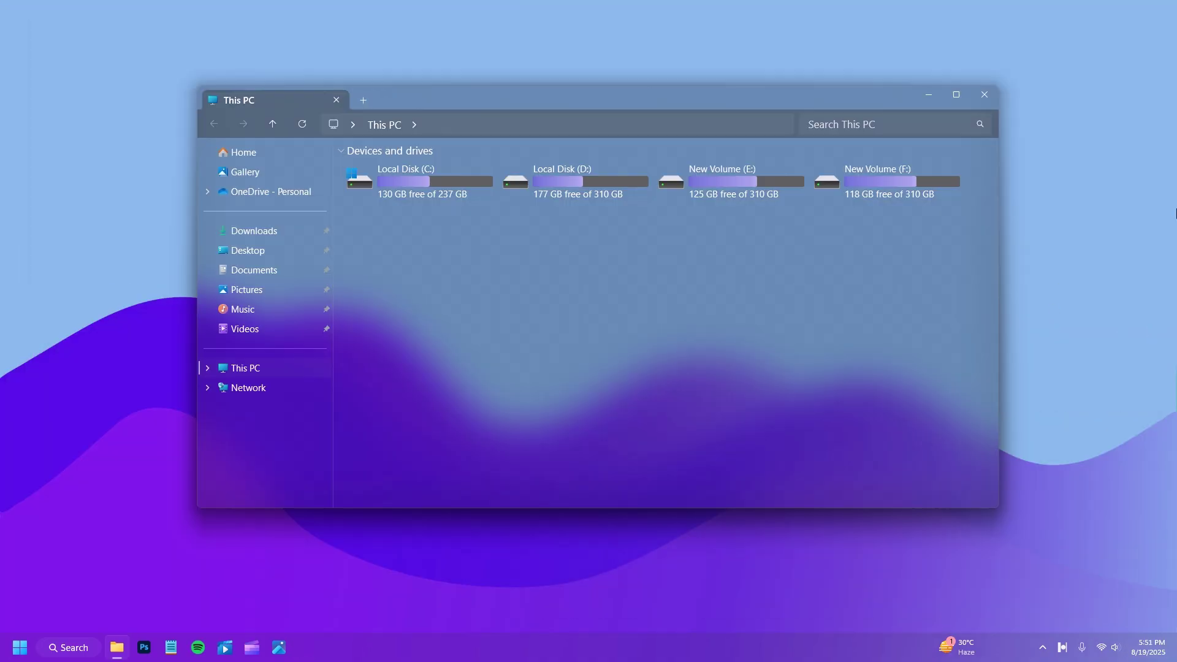